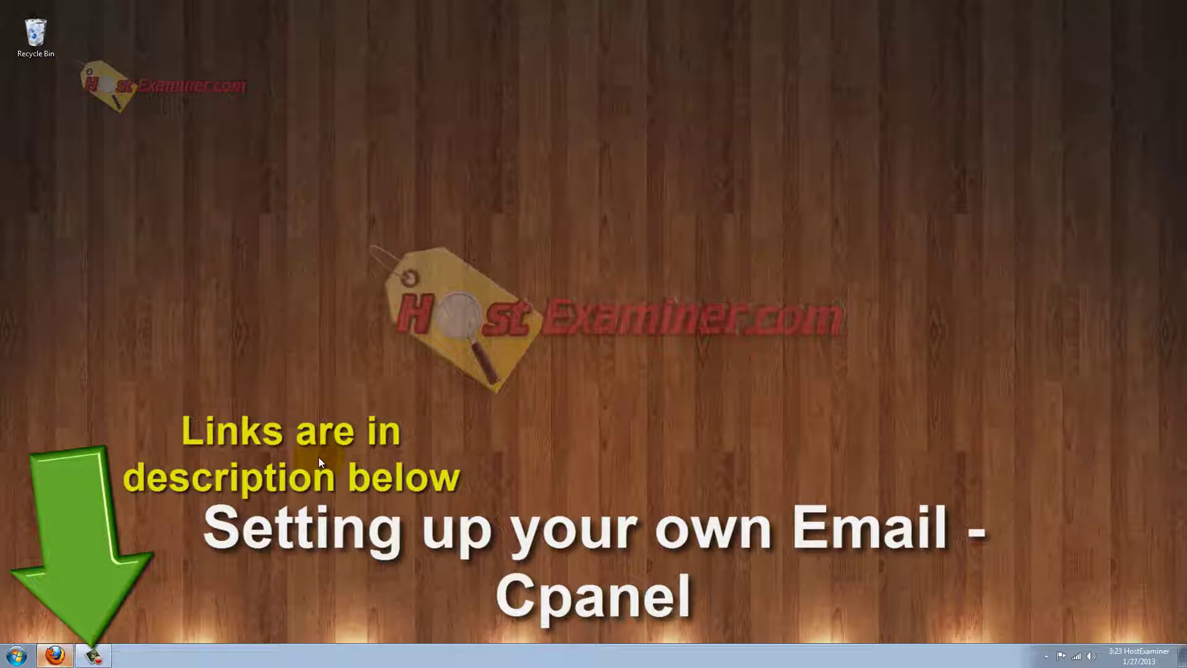
Restore the Firefox window showing the cPanel login page from the taskbar.
left_click(55, 654)
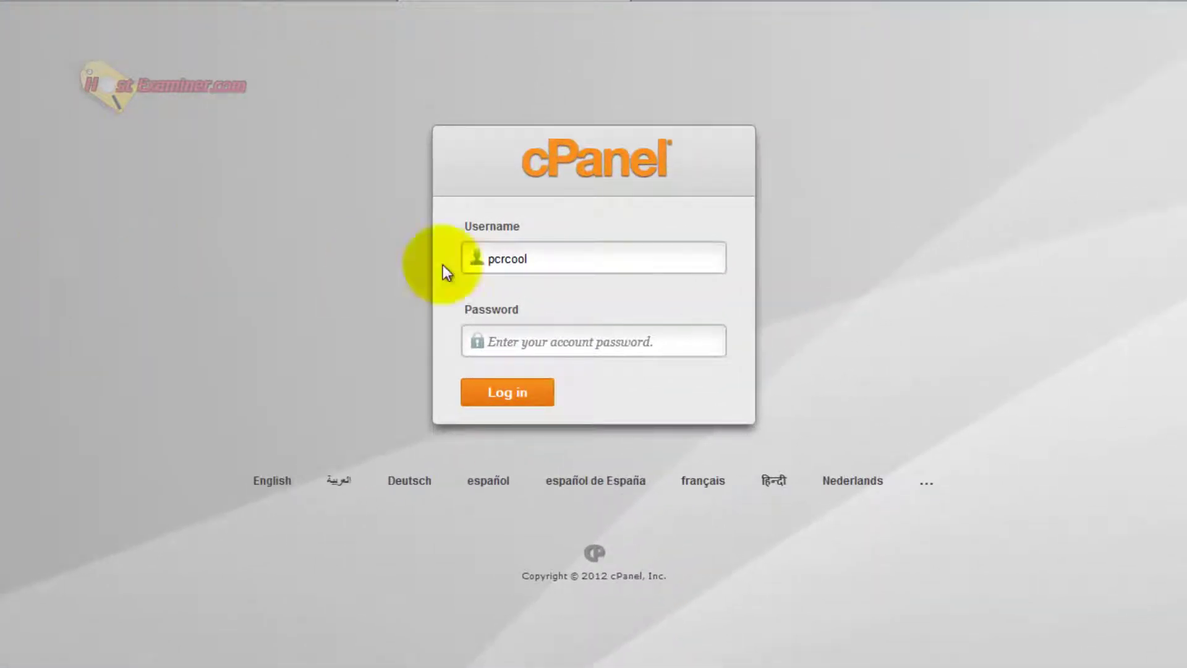
Paste the account password to log into HostGator cPanel, then scroll down to the Mail tools.
left_click(566, 335)
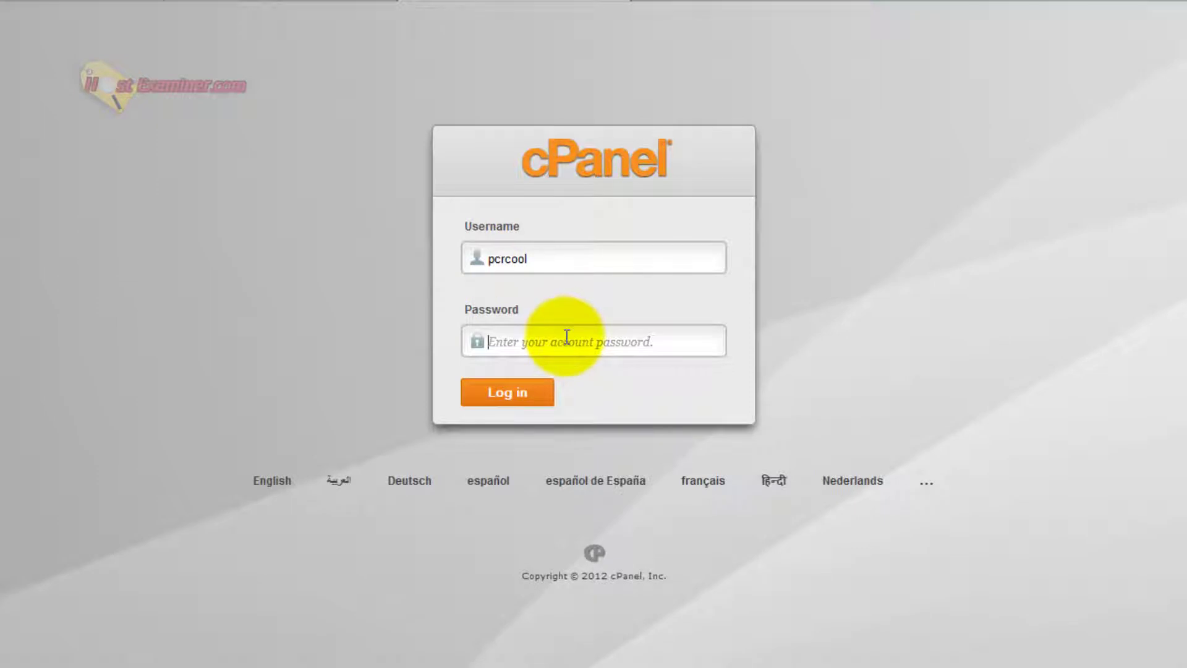
key("ctrl+v")
key("Return")
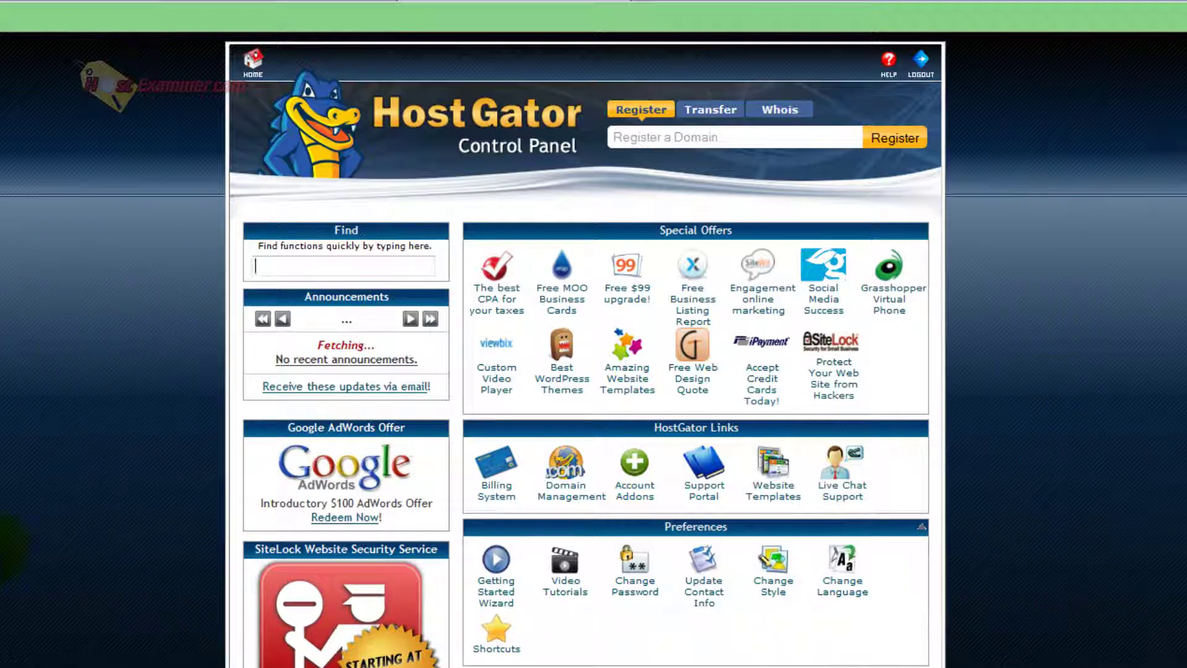
scroll(72, 564, "down", 3)
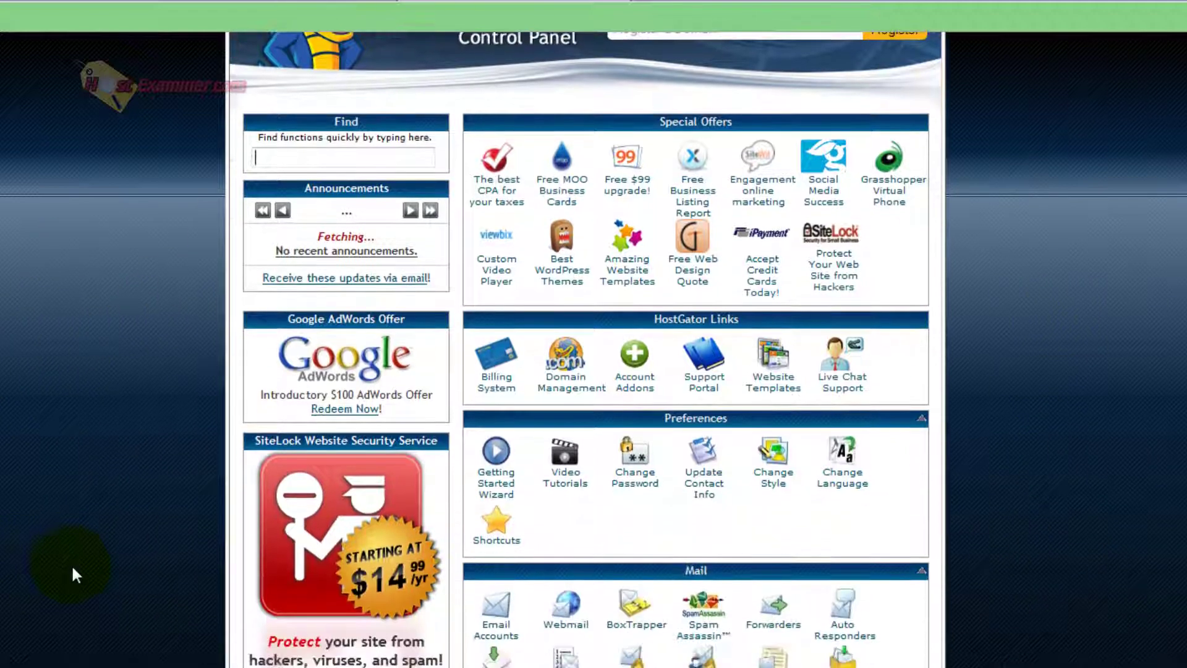
scroll(427, 516, "down", 3)
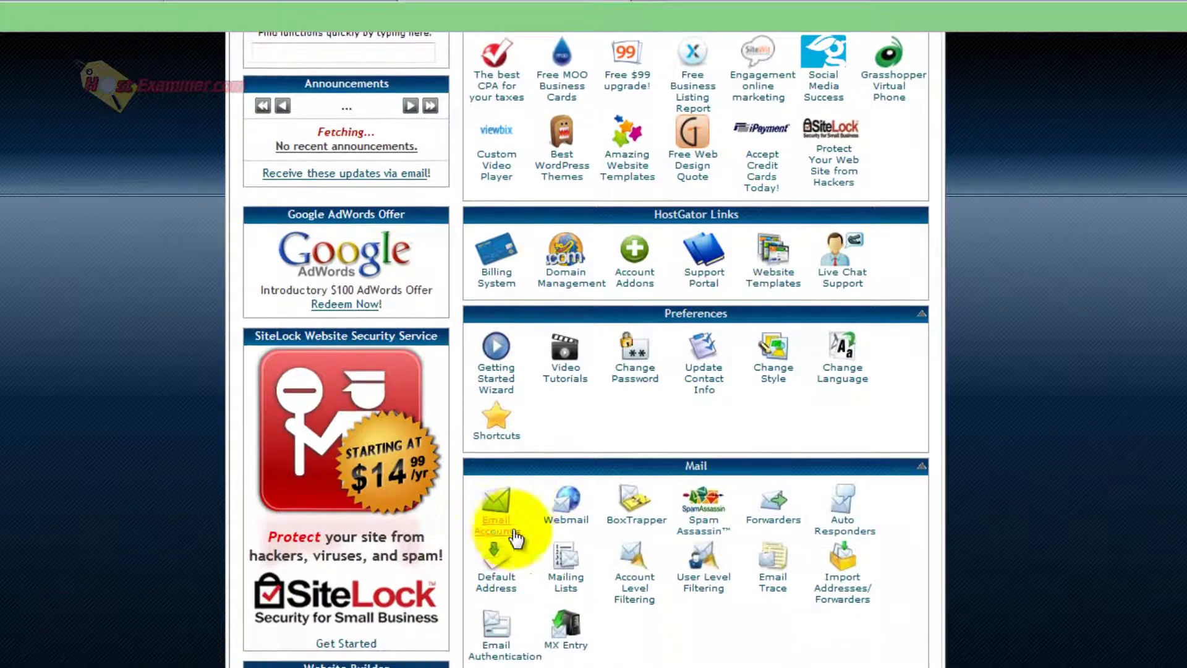
left_click(499, 533)
scroll(500, 533, "down", 1)
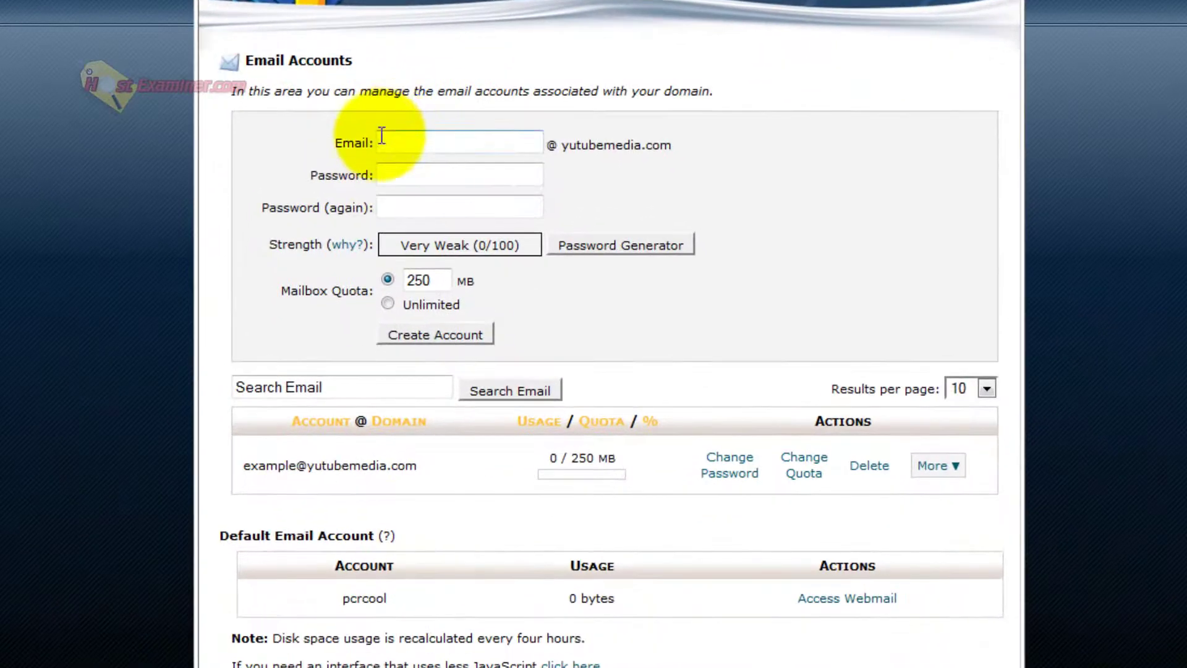
left_click(399, 298)
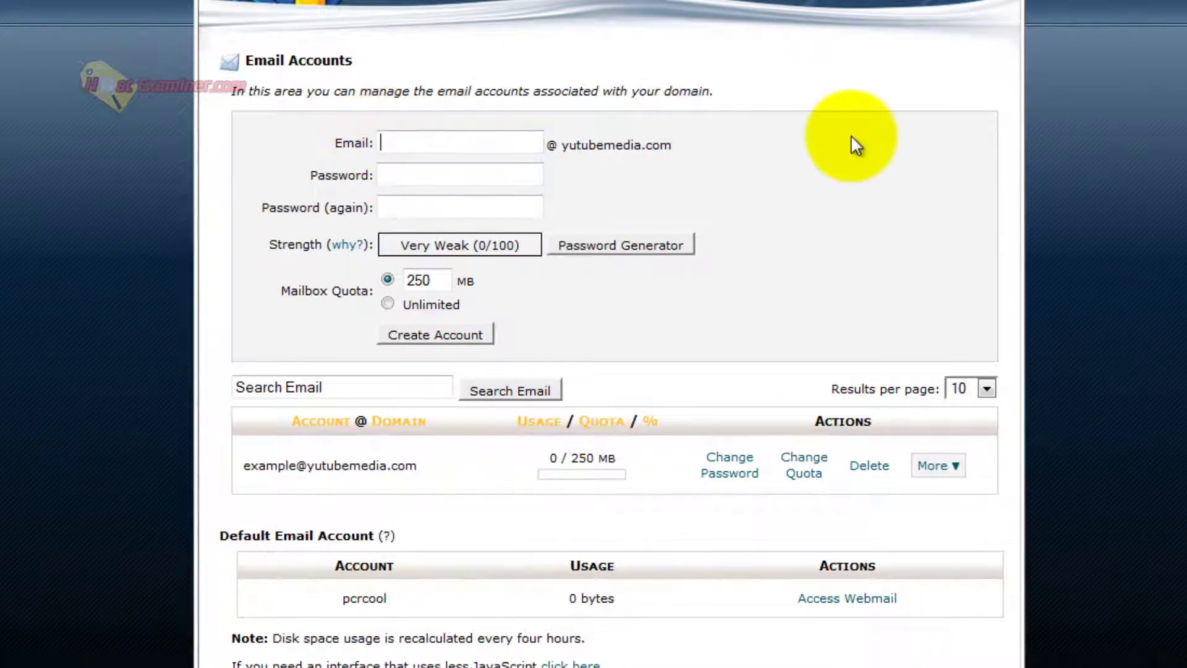
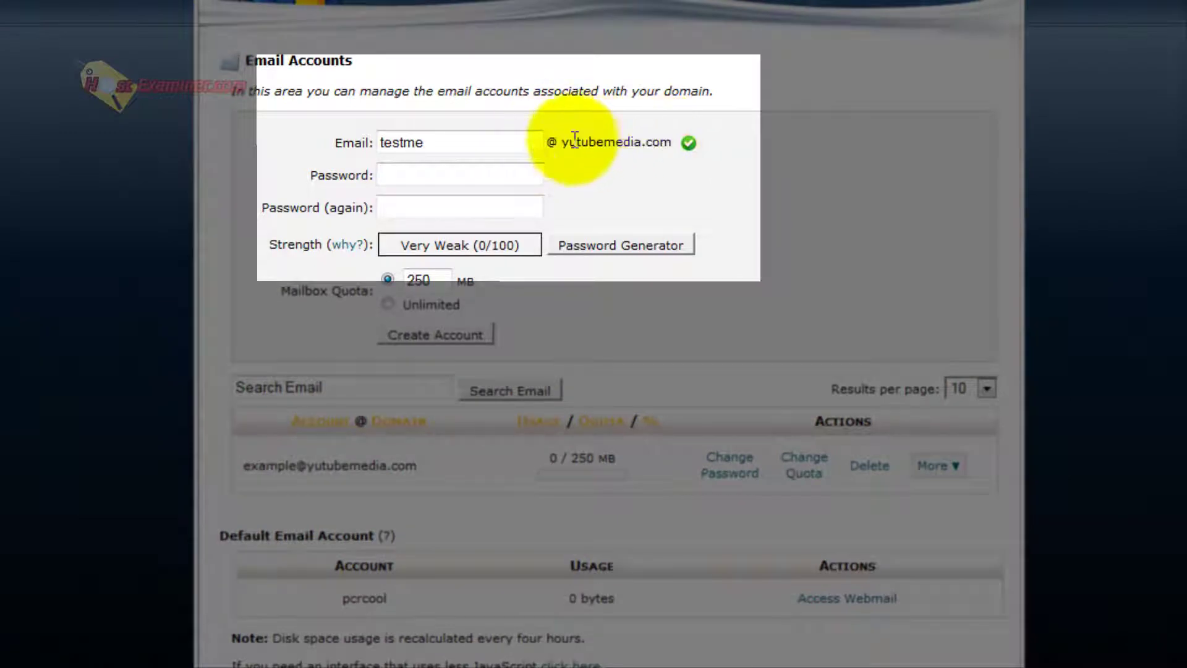
left_click_drag(575, 142, 678, 143)
left_click(564, 139)
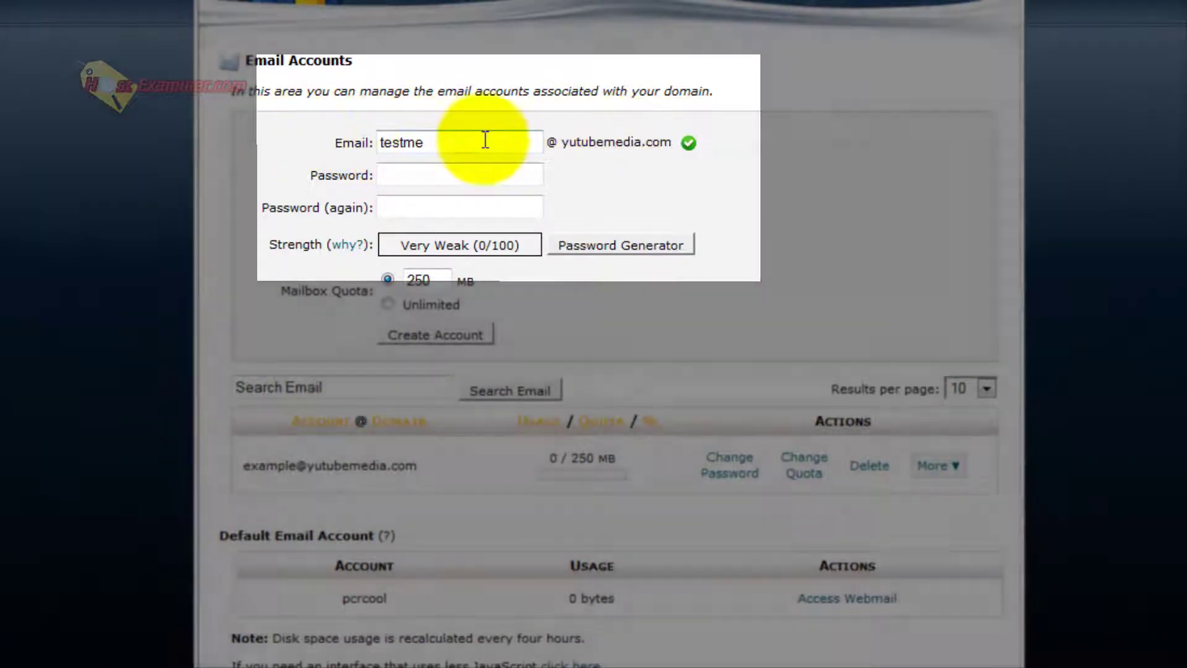
left_click_drag(485, 139, 326, 138)
left_click(326, 138)
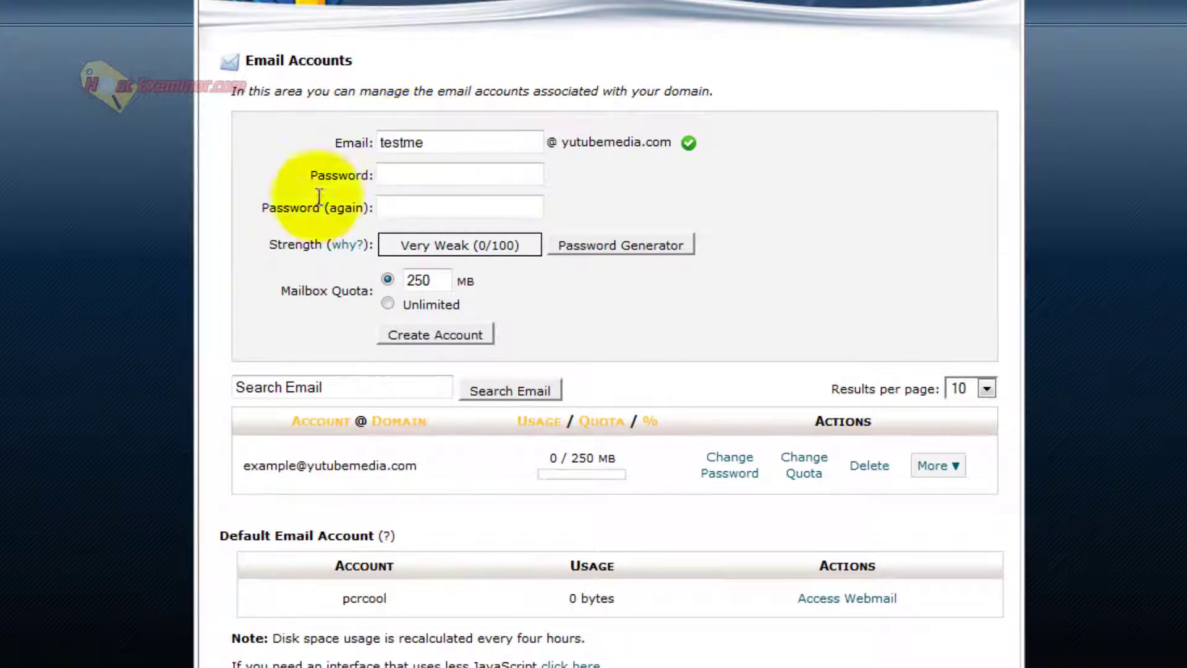
Enter the account password twice and set the mailbox quota to Unlimited.
left_click(426, 170)
type("******")
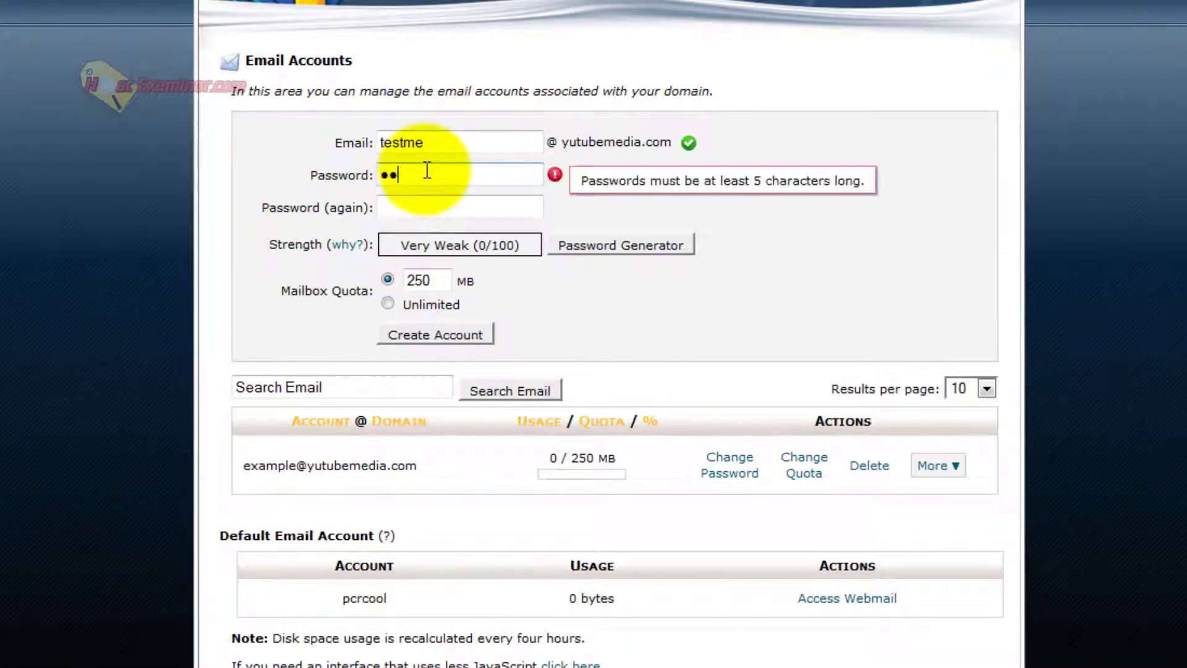
key("Tab")
type("******")
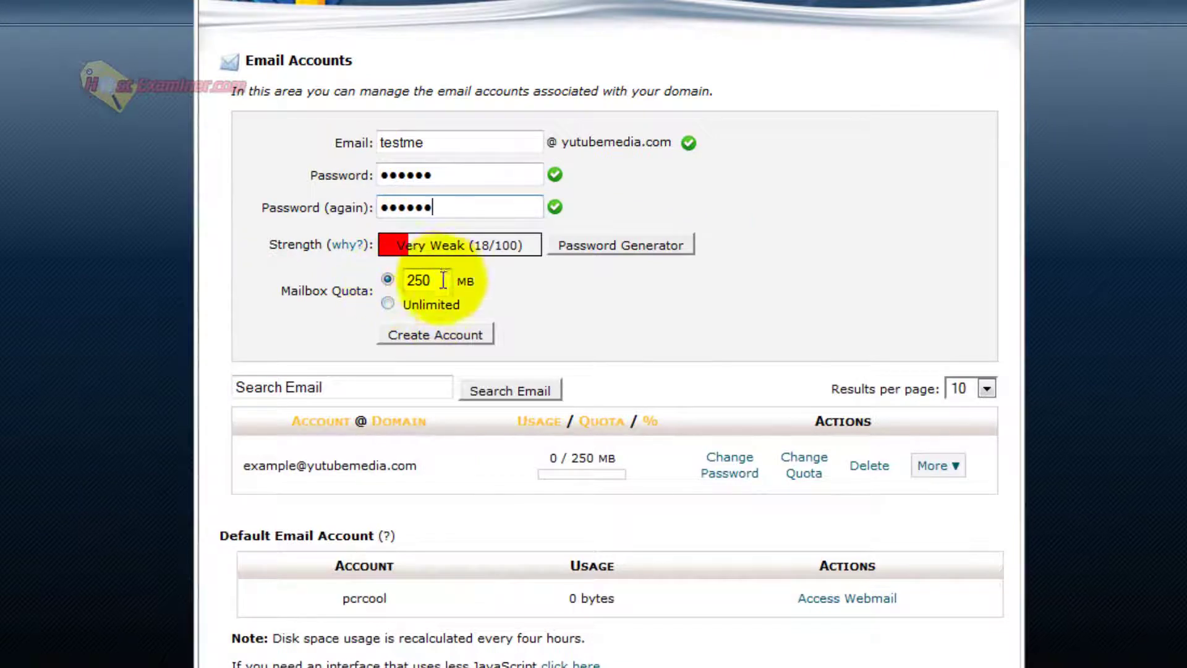
left_click(389, 304)
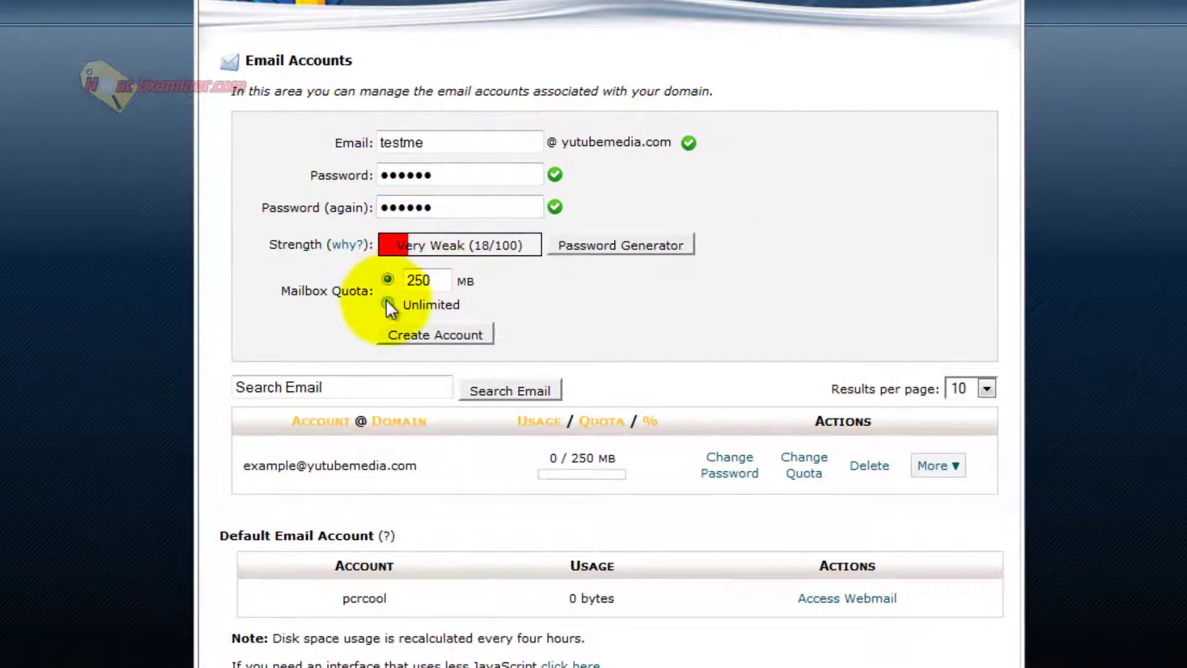
Create the testme account and check its new row in the email account list.
left_click(445, 333)
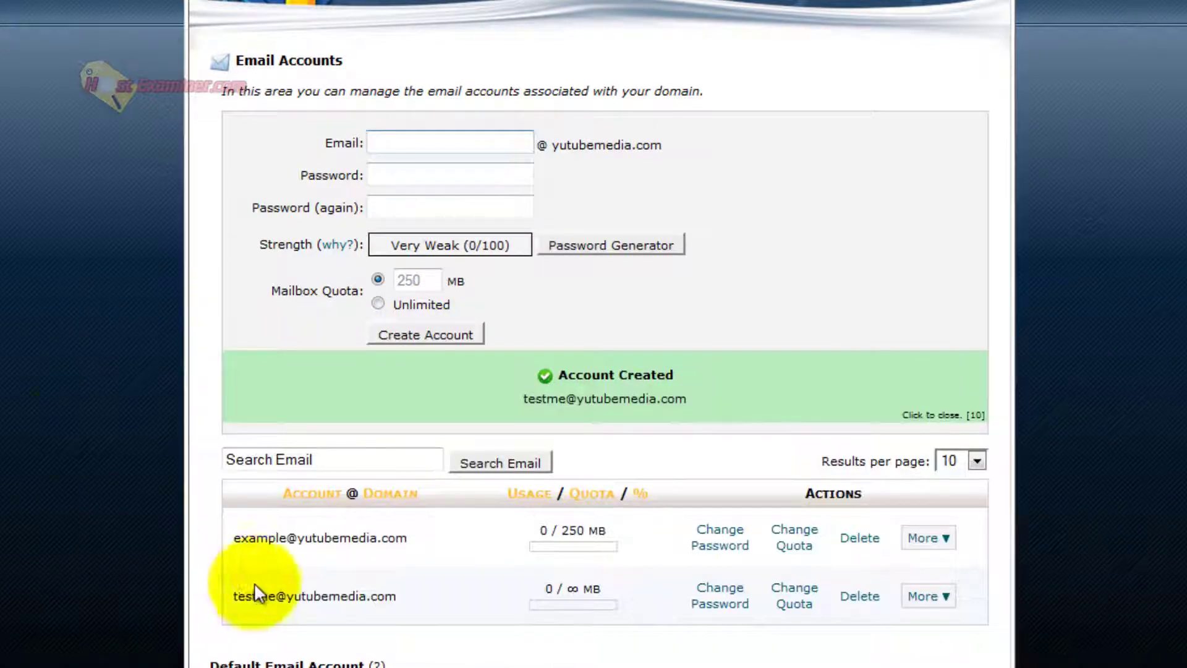
scroll(254, 582, "down", 2)
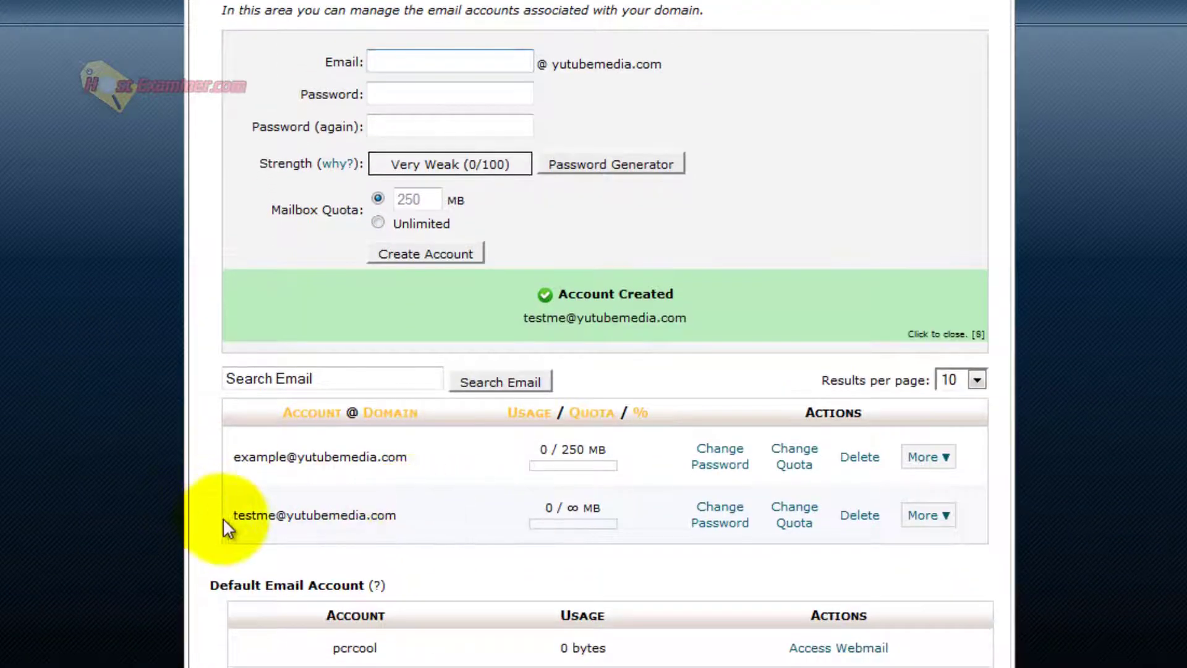
left_click_drag(223, 517, 985, 503)
left_click(125, 493)
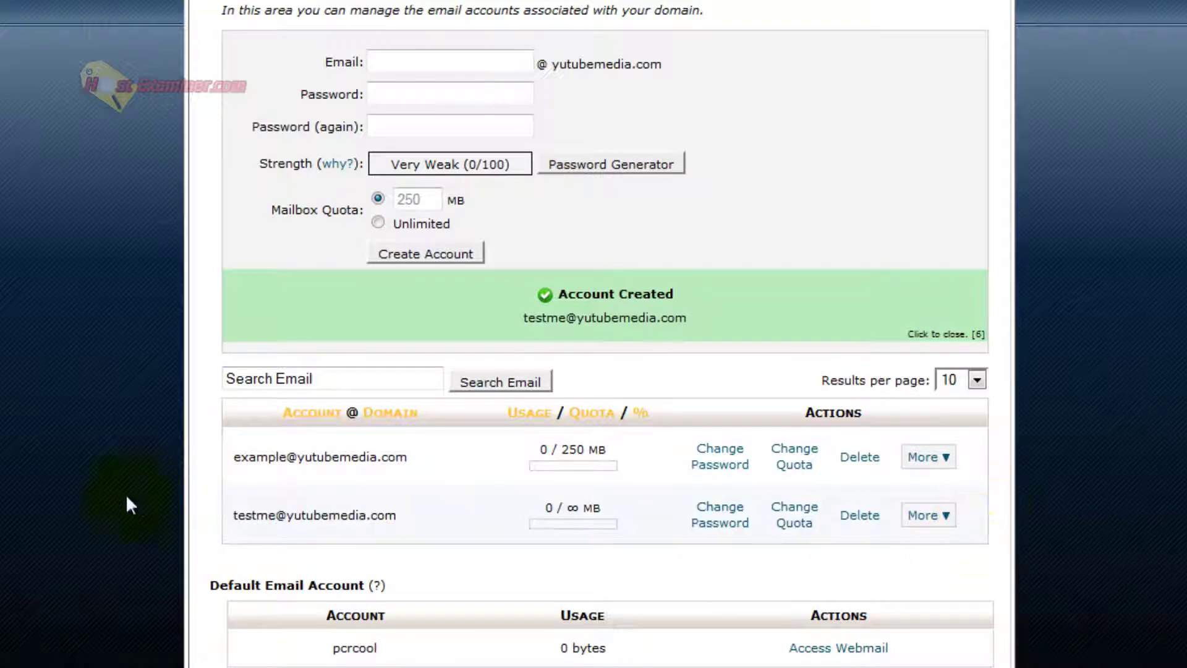
left_click_drag(224, 514, 436, 517)
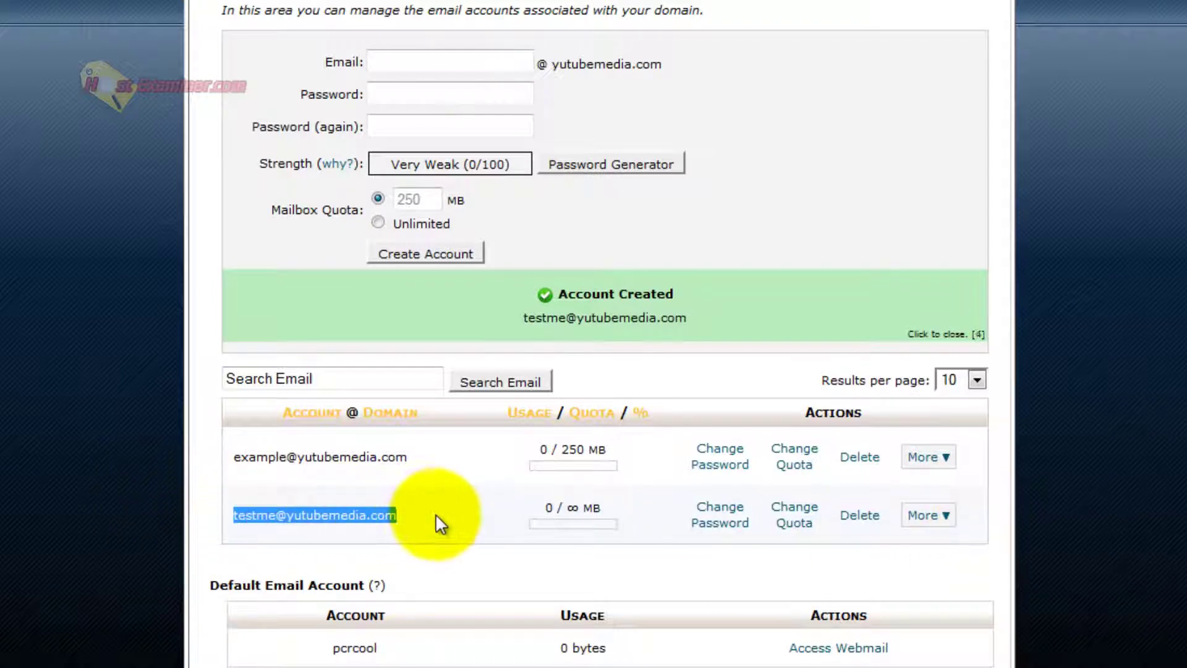
left_click(436, 517)
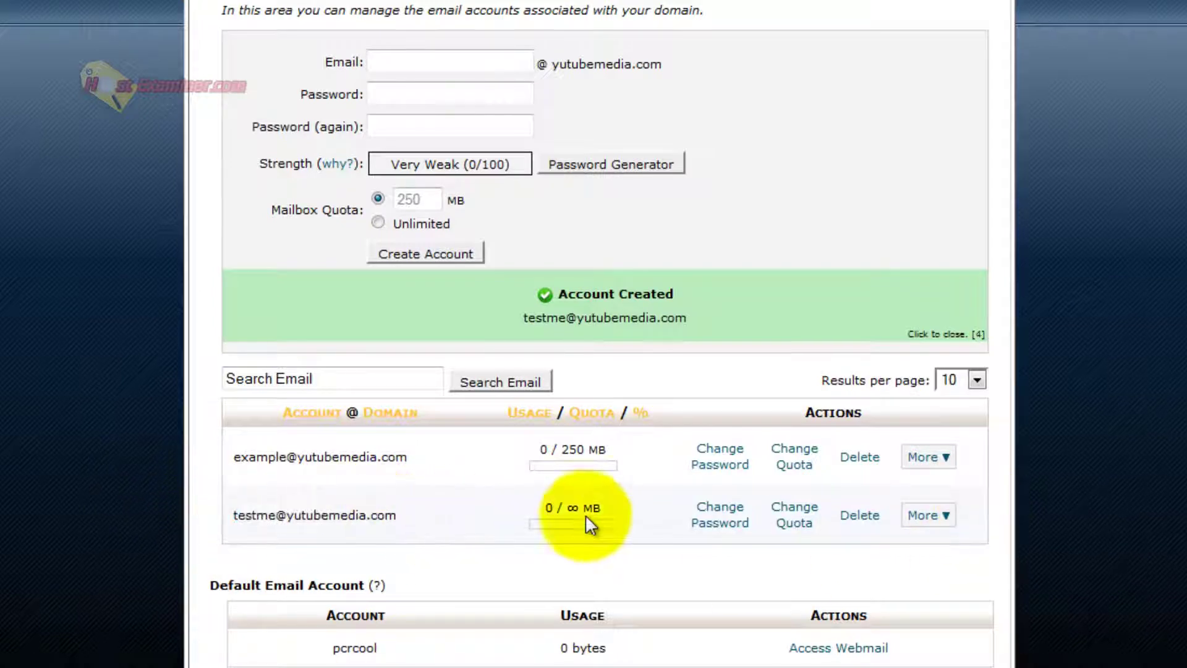
left_click(921, 516)
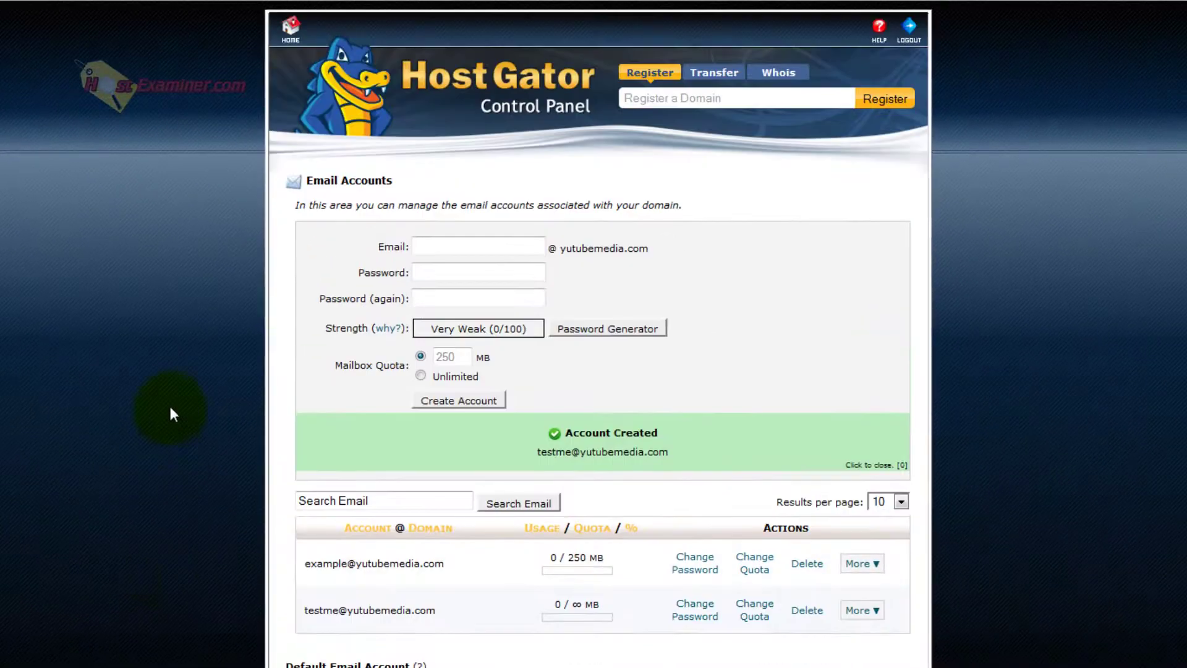
Return to the cPanel home page and scroll down to the Mail section.
left_click(301, 40)
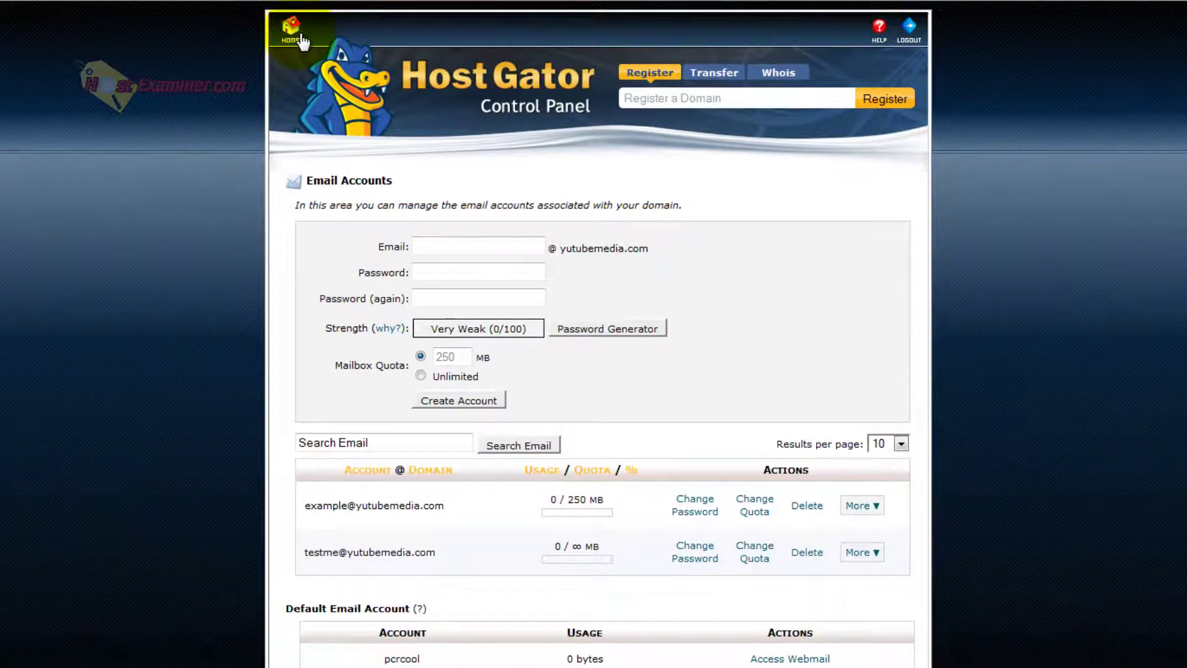
scroll(84, 399, "down", 1)
scroll(84, 399, "down", 2)
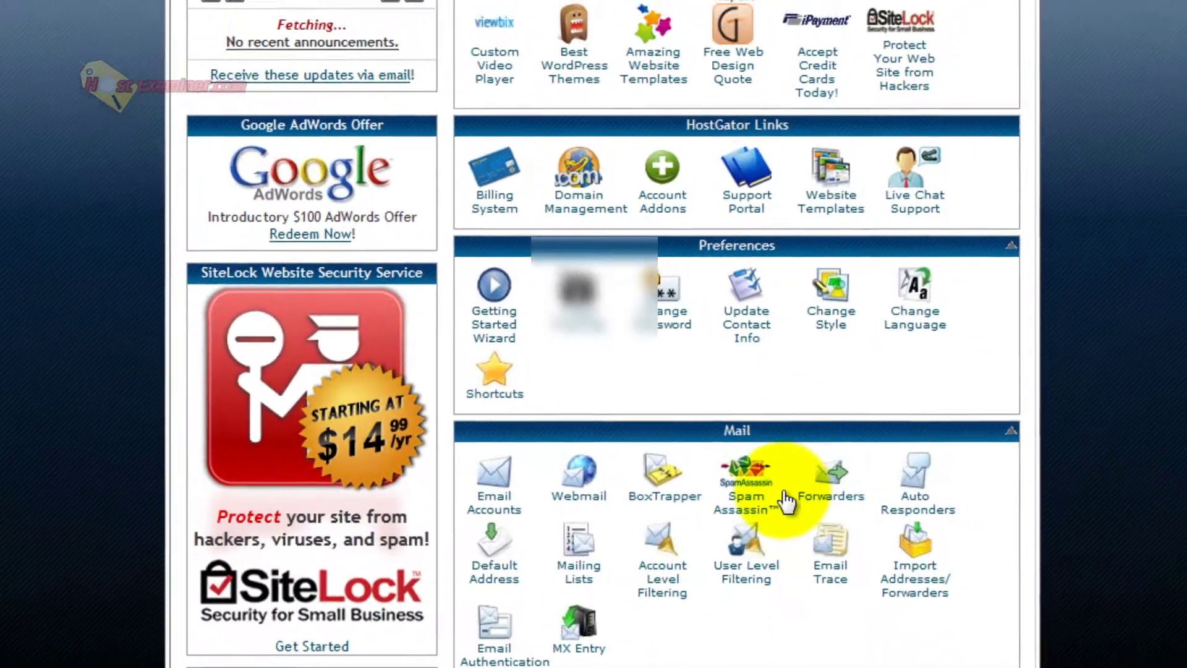
In Forwarders, add a forwarder sending testme mail to the Gmail address.
left_click(785, 498)
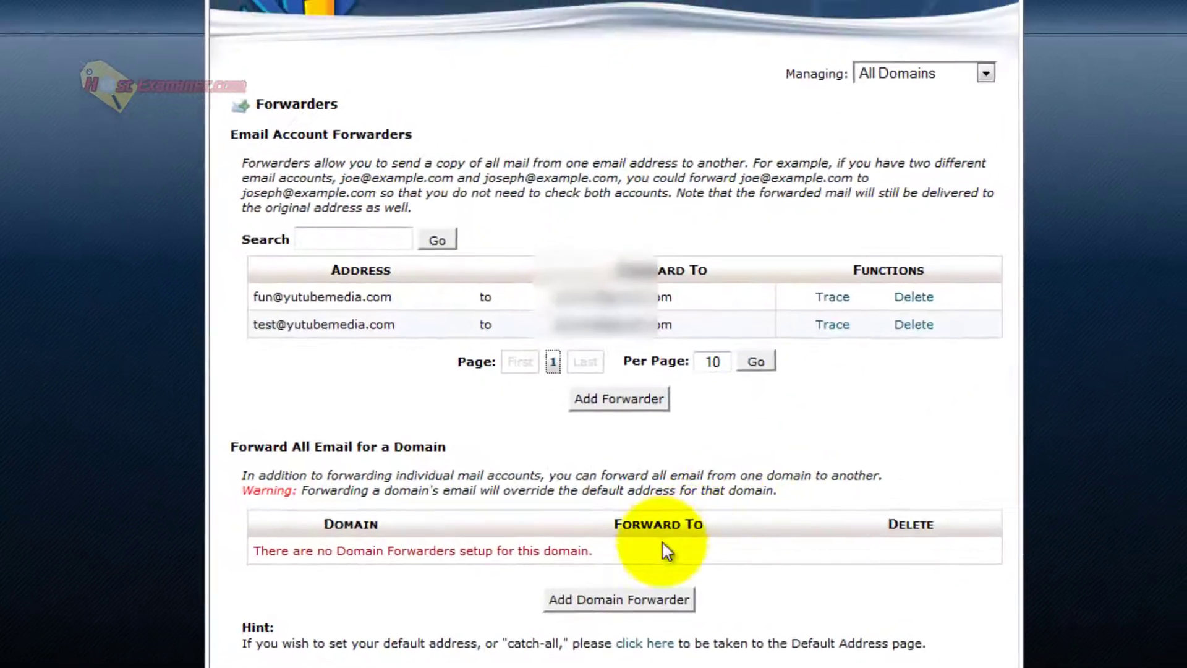
left_click(612, 399)
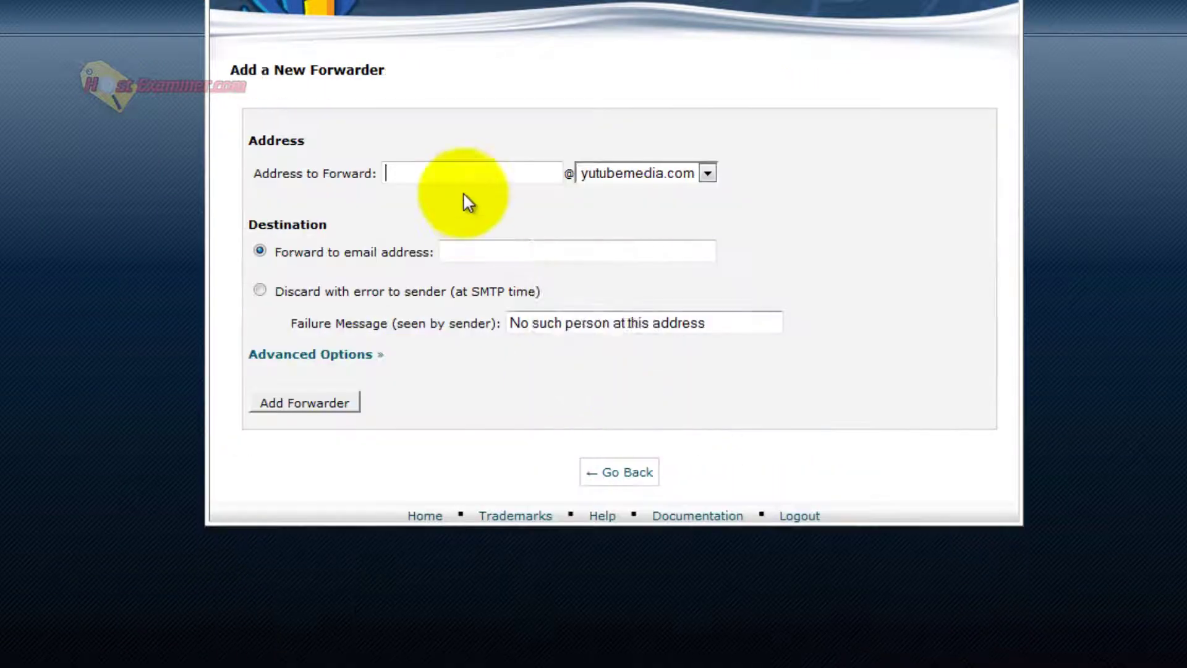
left_click(473, 175)
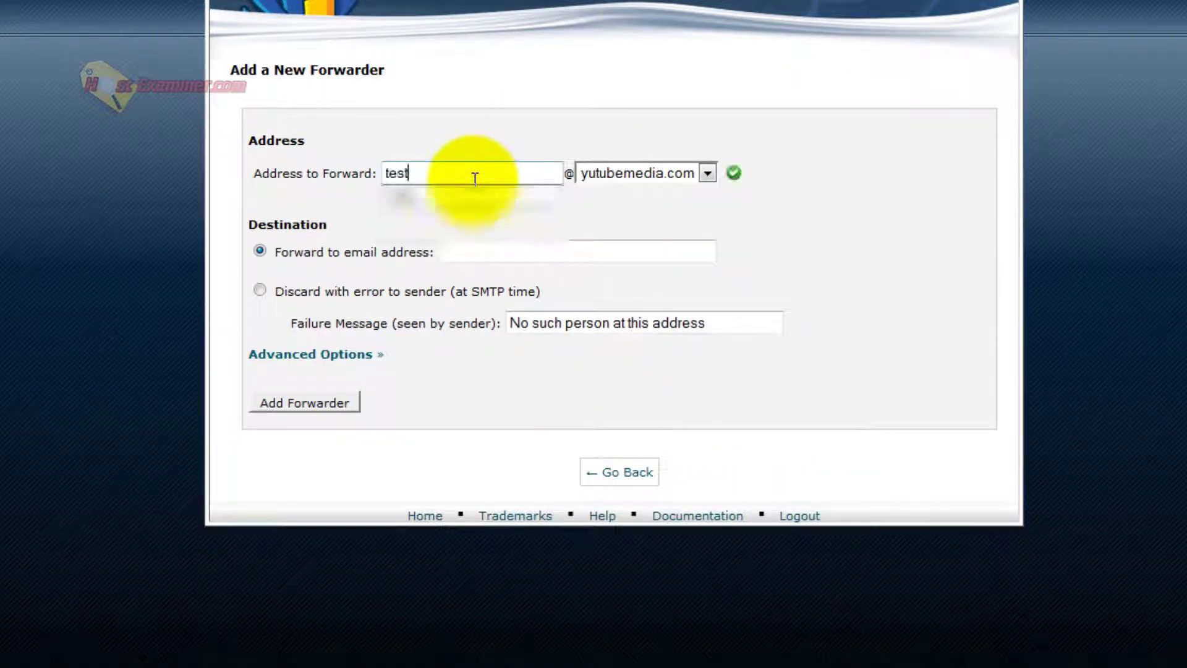
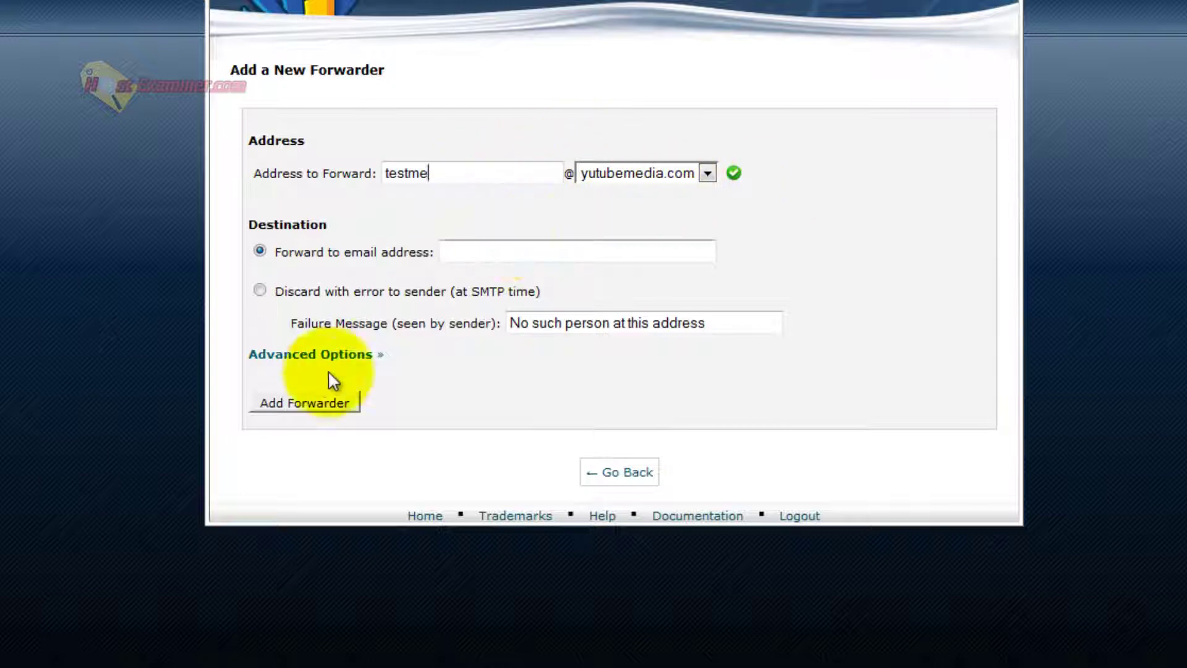
left_click(458, 254)
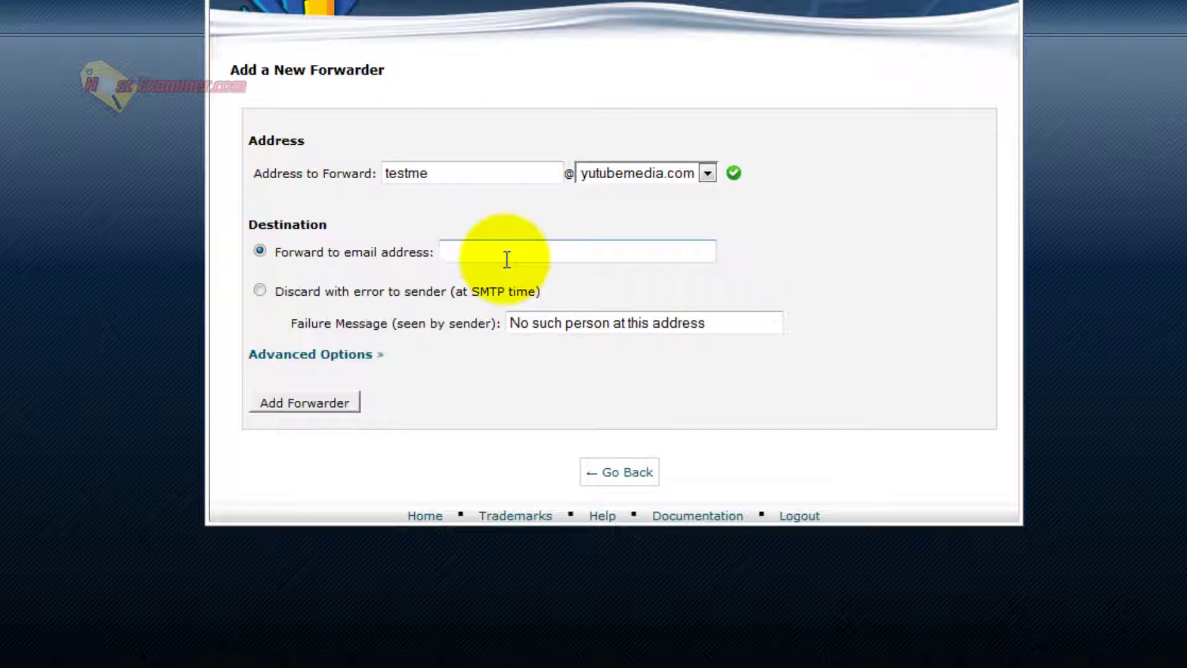
type("y")
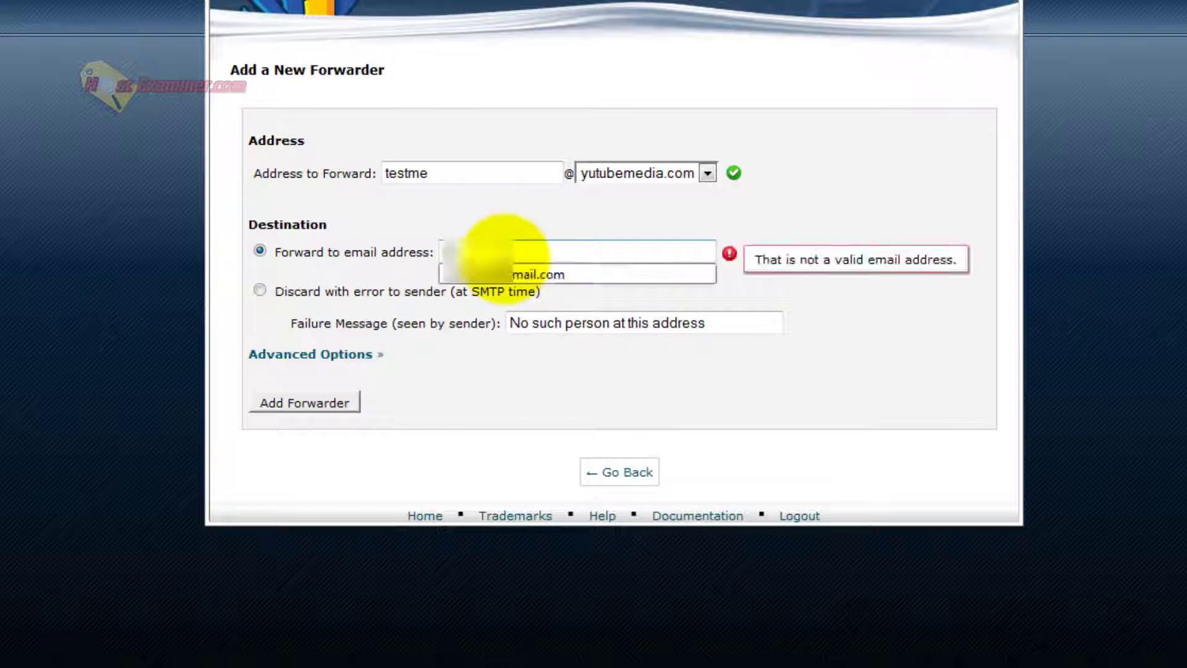
type("out")
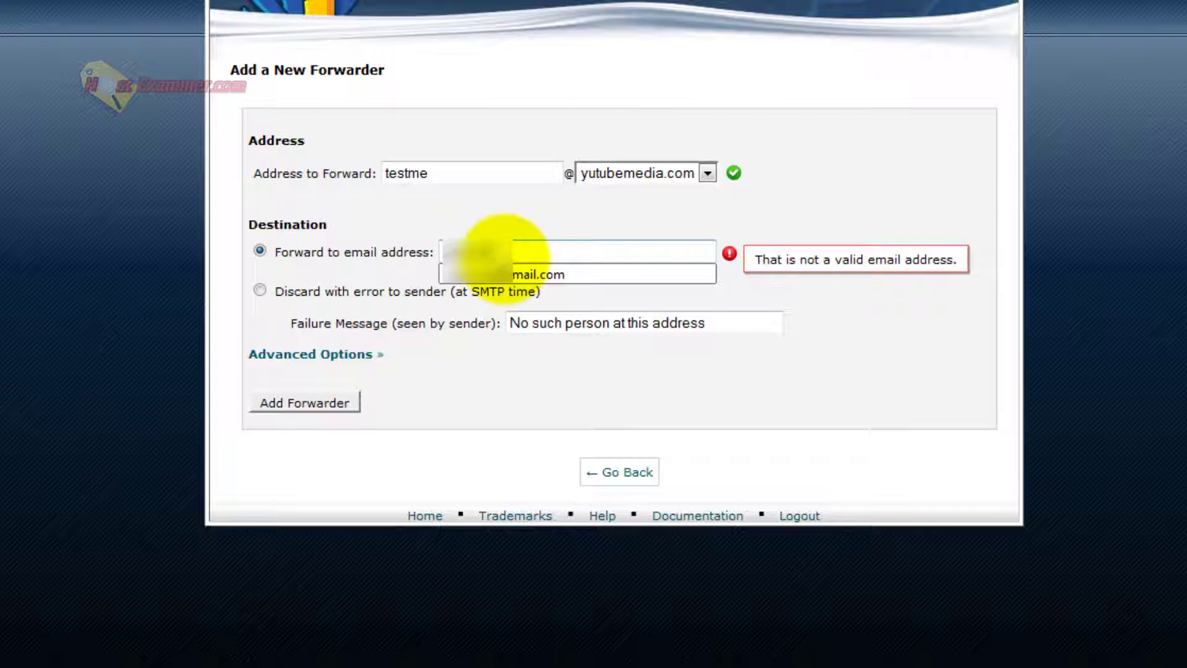
type("mail.com")
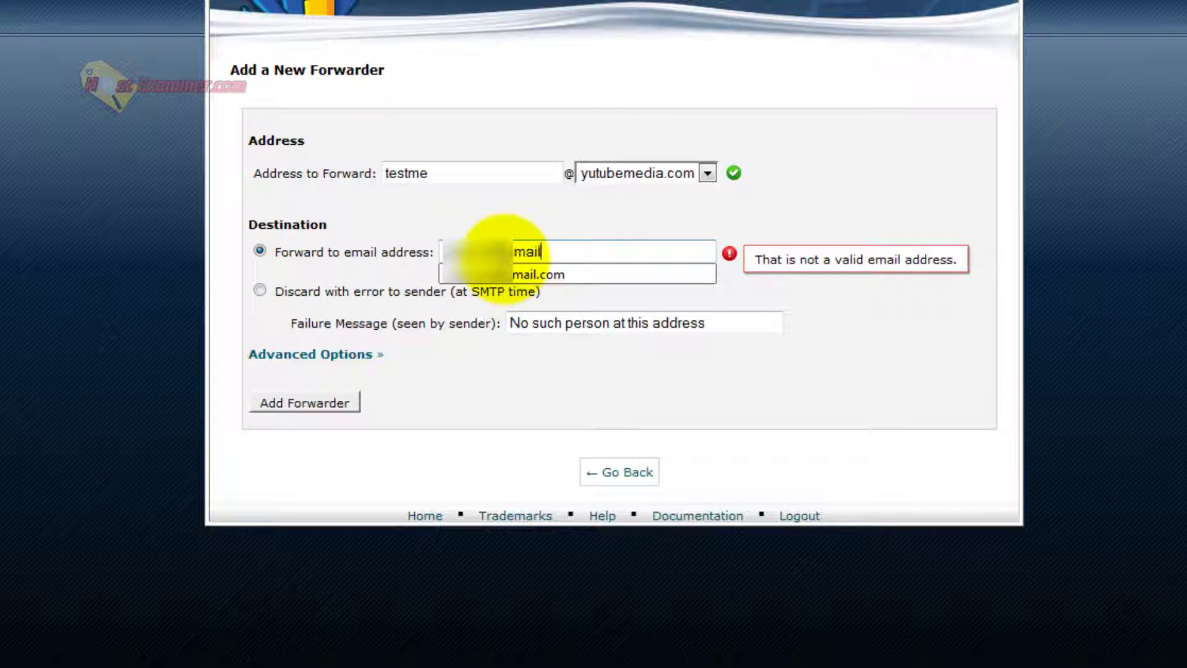
left_click(318, 401)
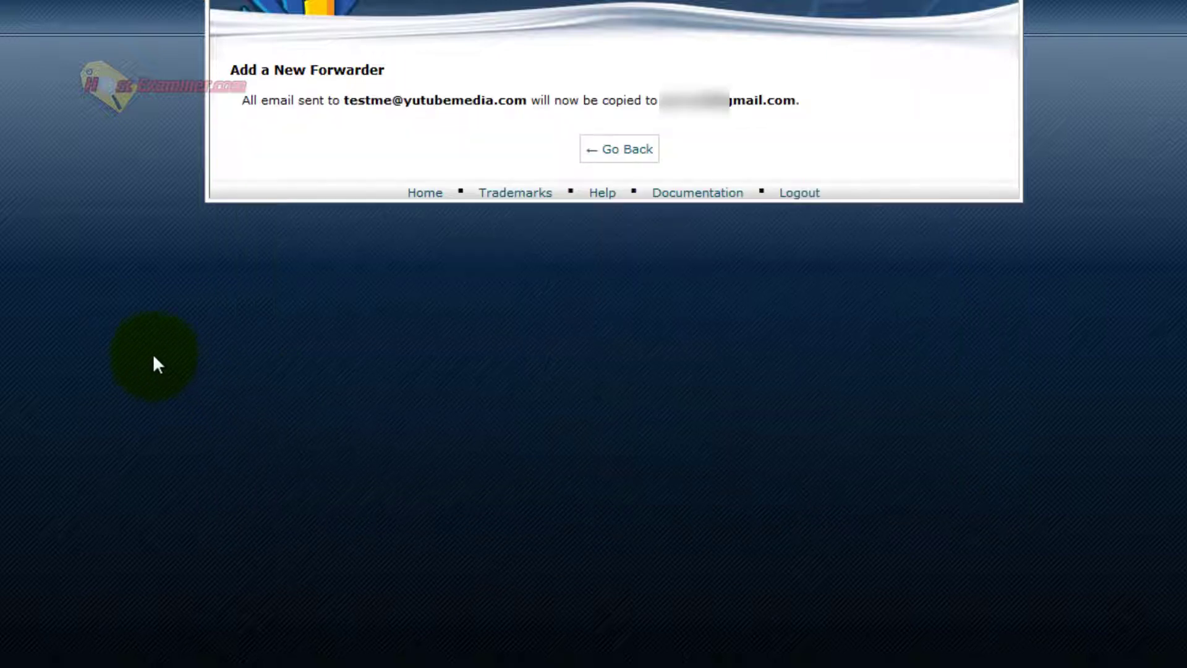
Go back to the Forwarders list and check the testme-to-Gmail entry.
left_click(634, 154)
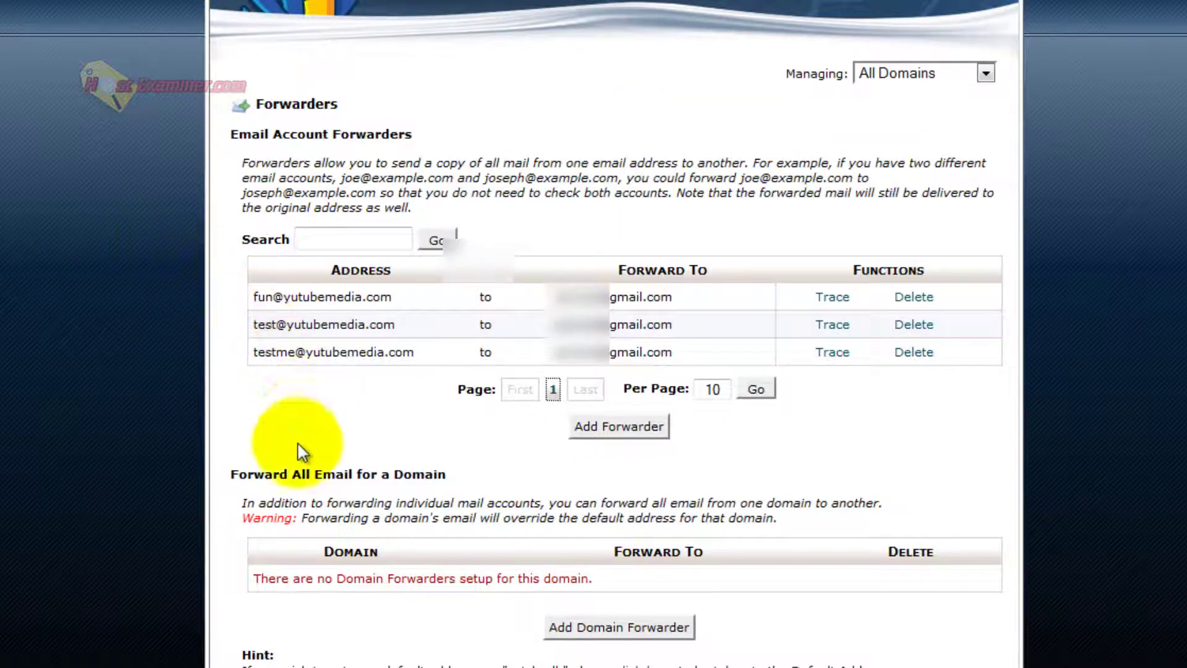
left_click_drag(254, 352, 398, 357)
left_click(490, 339)
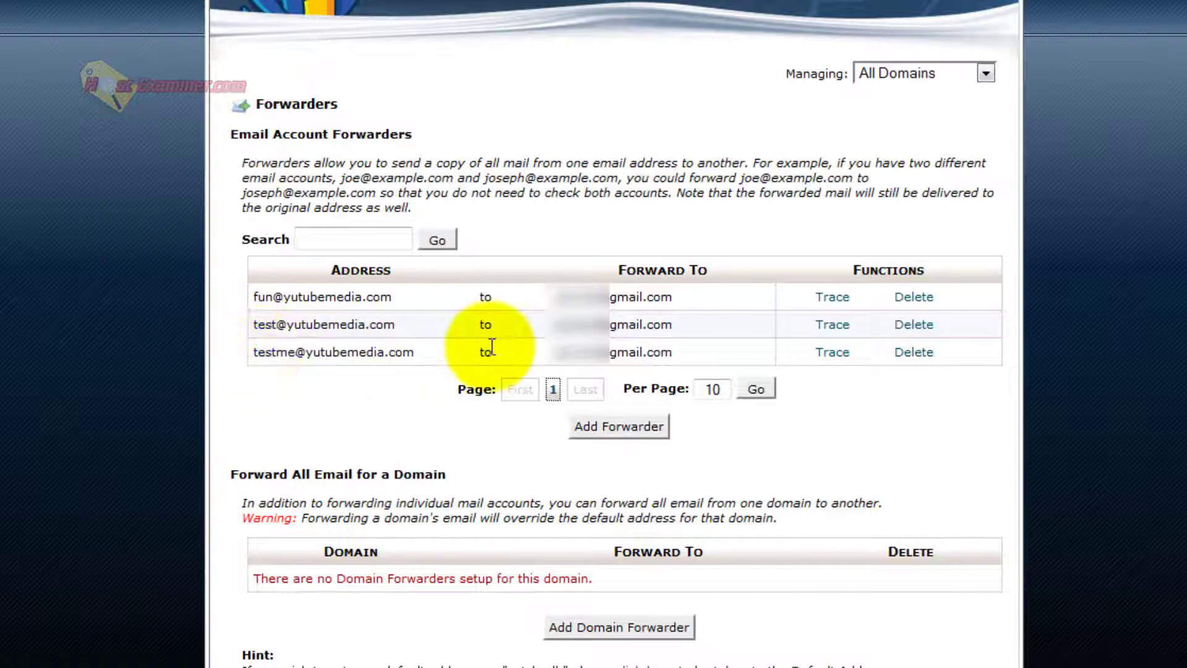
left_click_drag(544, 354, 686, 362)
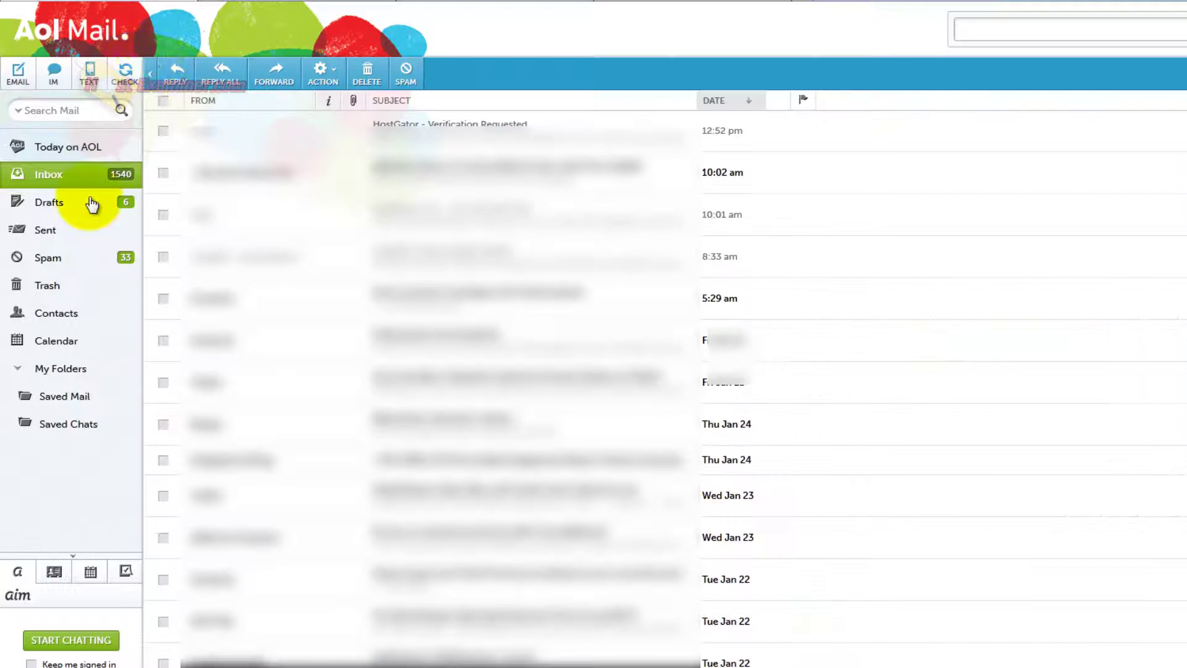
From AOL Mail, send an email with subject and body 'test' to the new testme mailbox.
left_click(18, 73)
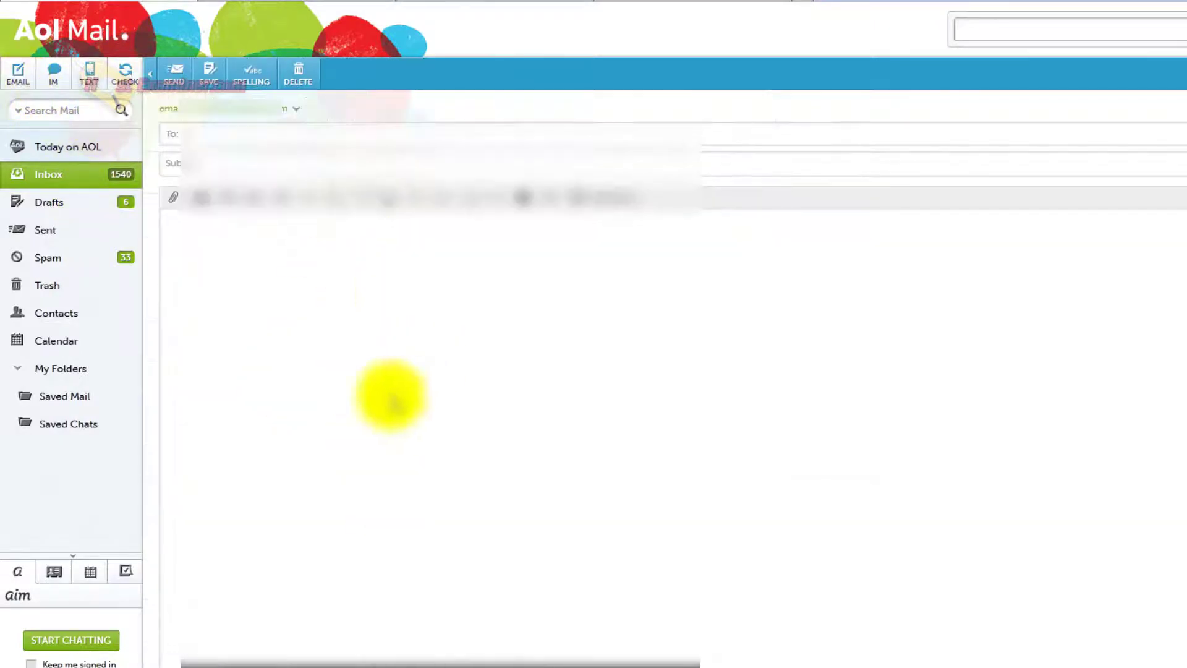
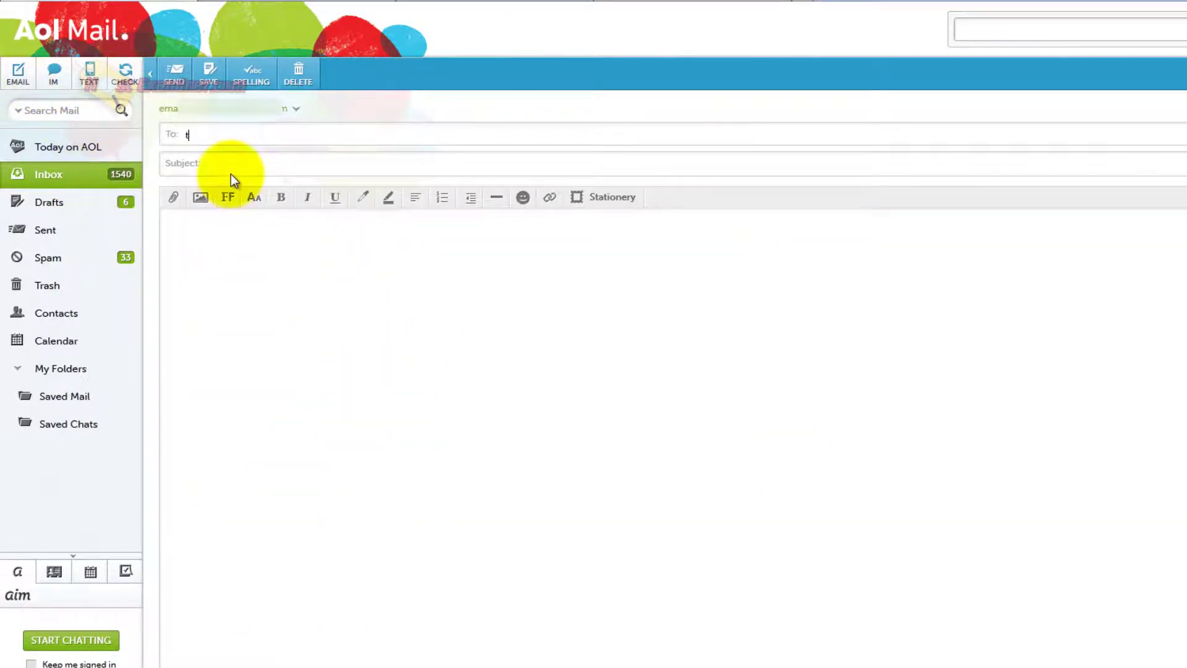
key("Tab")
type("test")
key("Tab")
type("test")
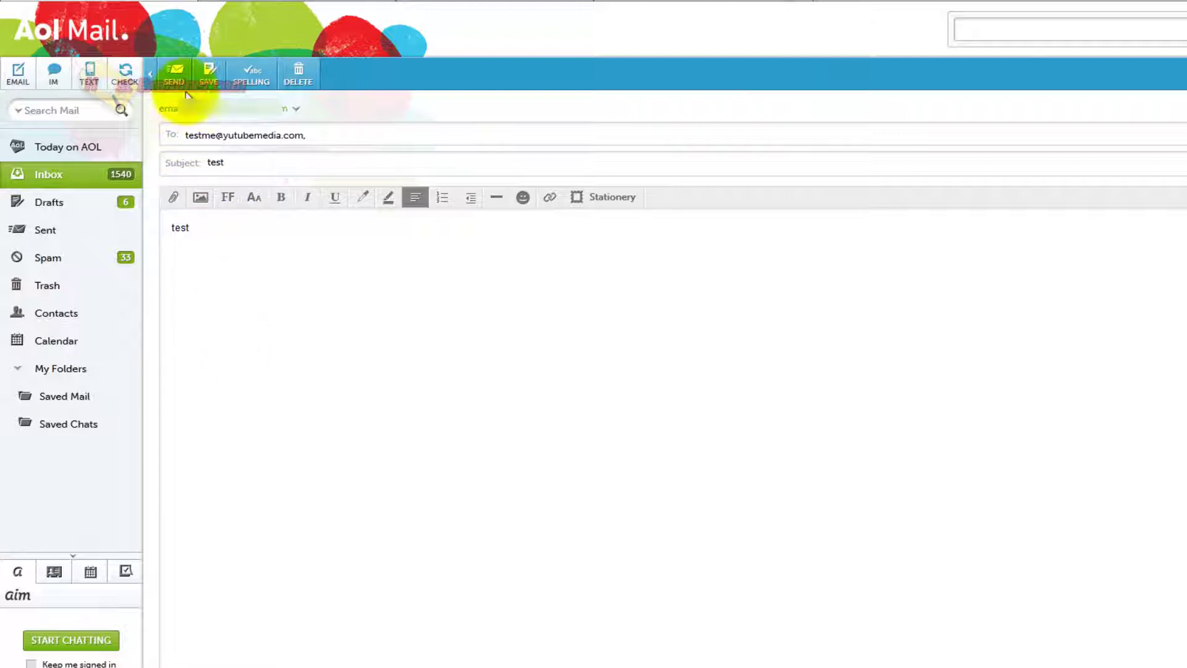
left_click(172, 77)
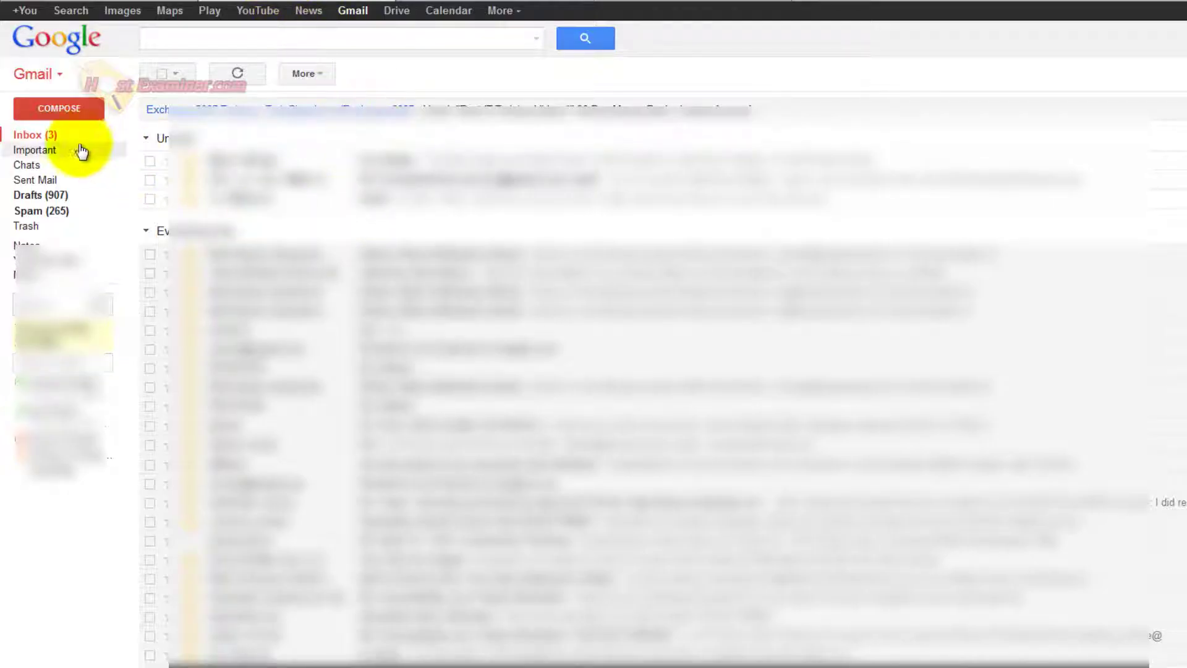
Refresh the Gmail inbox and open the forwarded 'test' message to confirm it was addressed to testme.
left_click(52, 136)
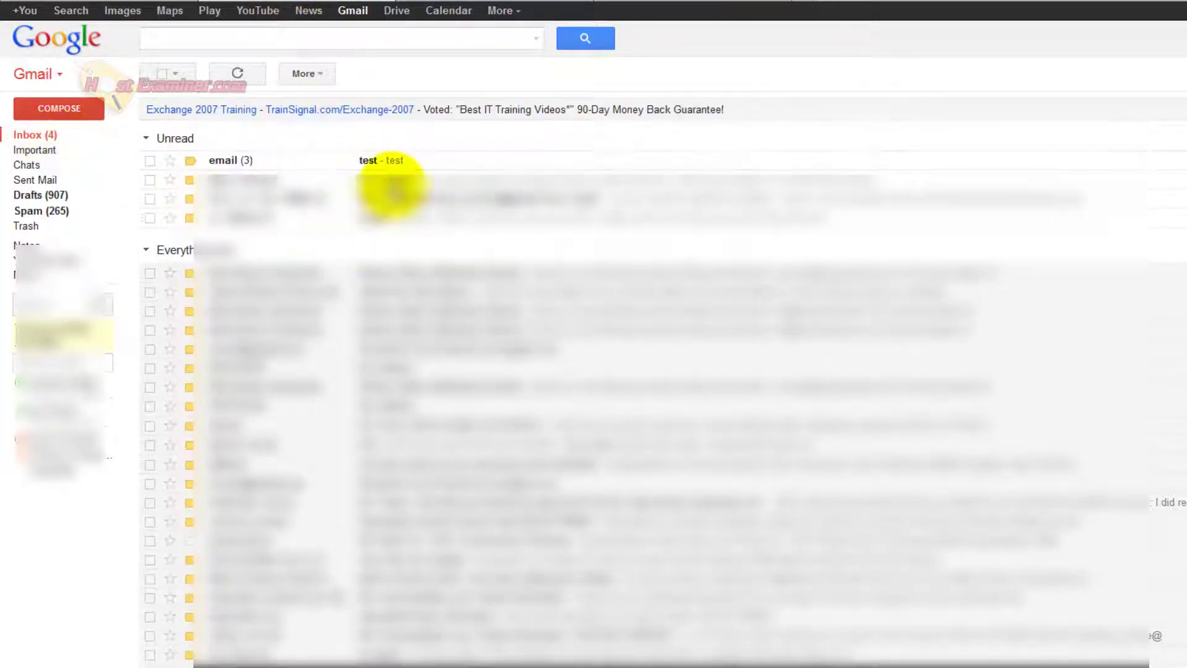
left_click(416, 162)
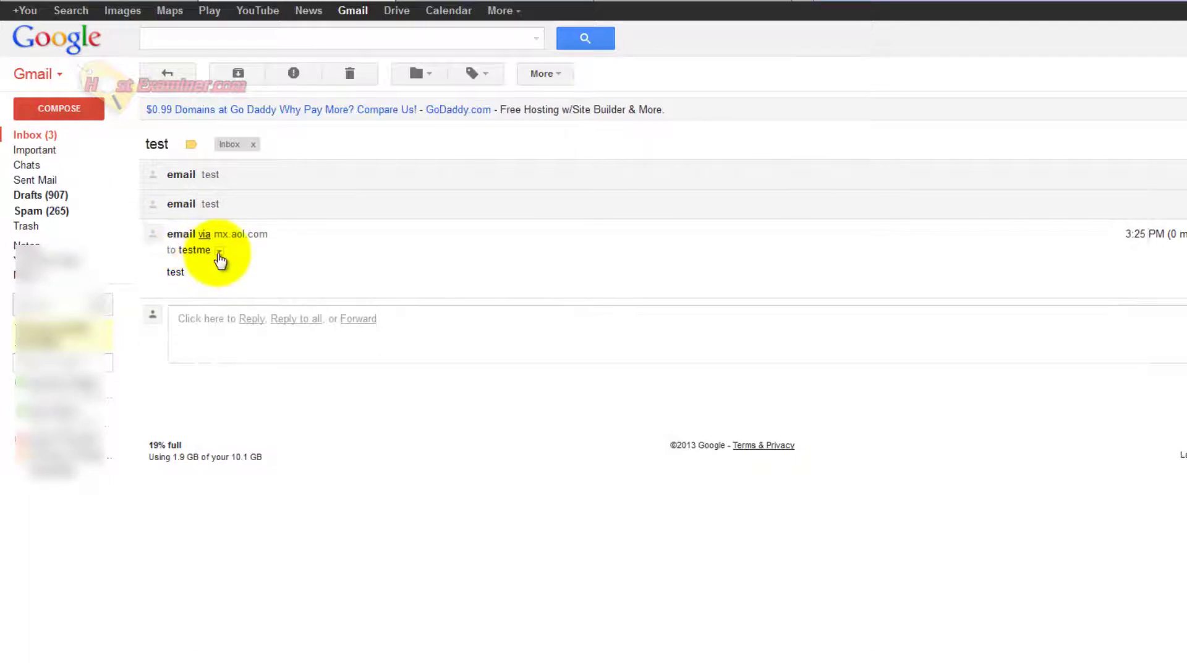
left_click(219, 251)
left_click(450, 146)
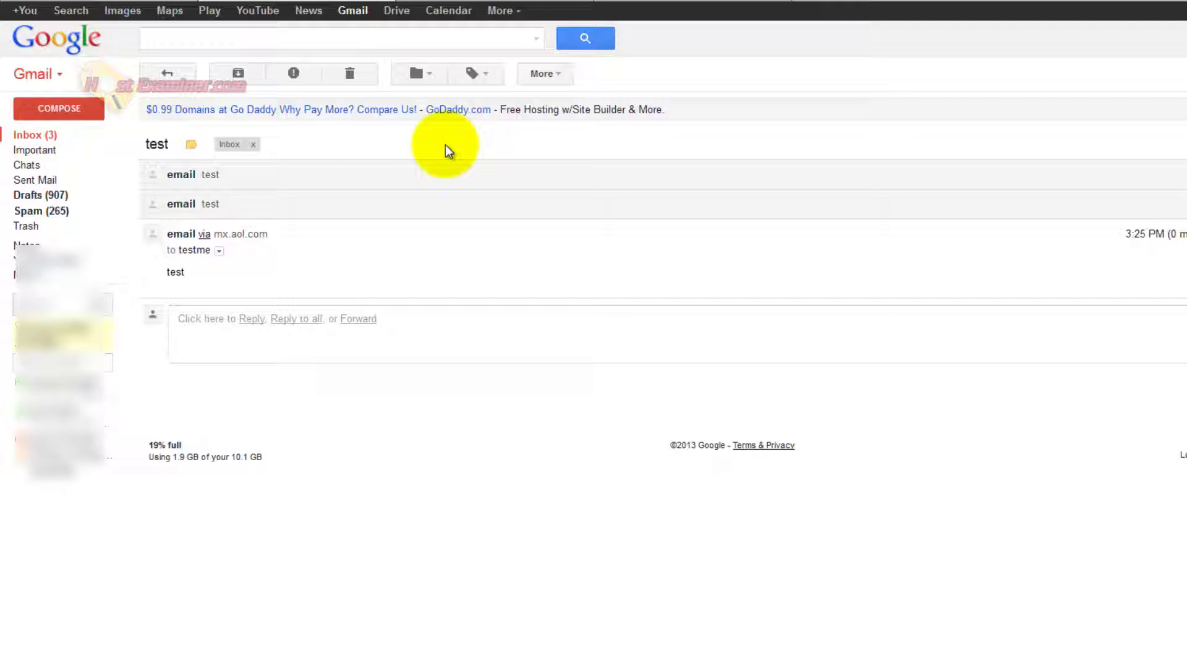
Back in cPanel, open Webmail from the home page and choose Go to Secure Webmail Login.
left_click(677, 2)
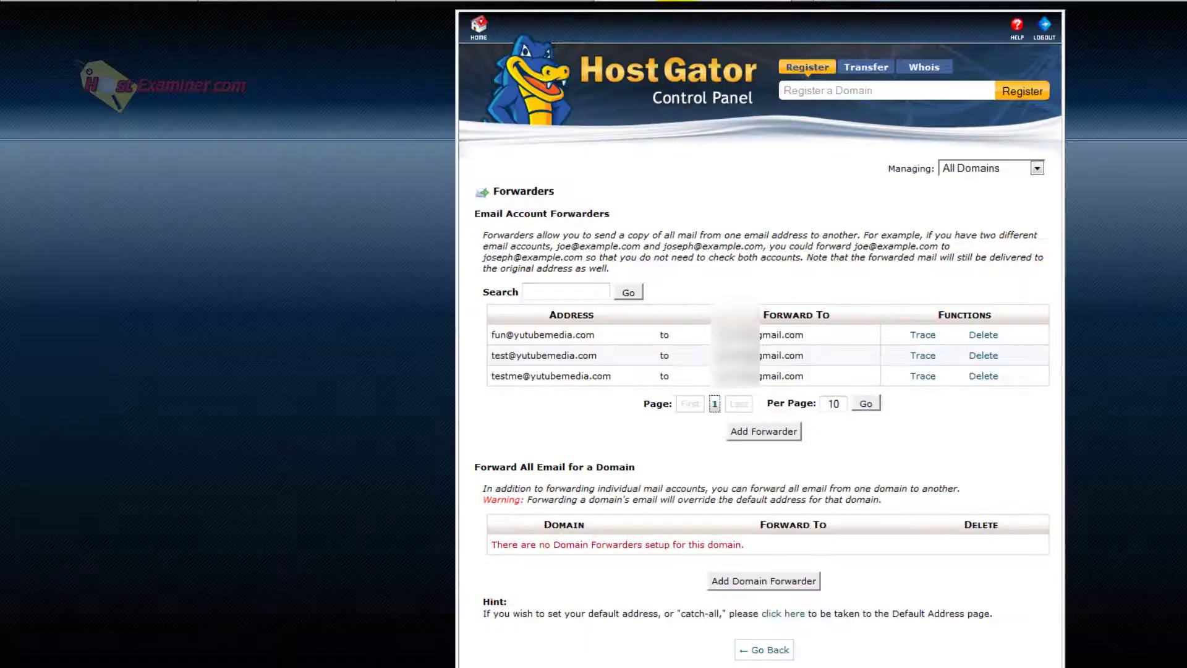
left_click(477, 27)
scroll(321, 235, "down", 3)
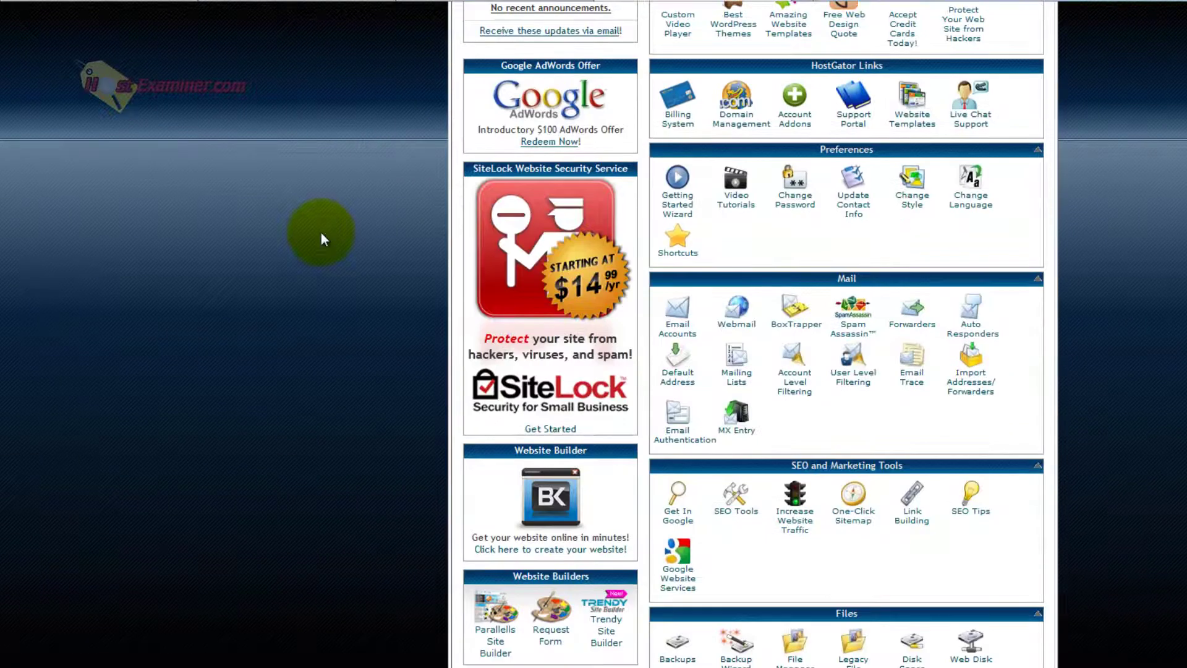
left_click(736, 312)
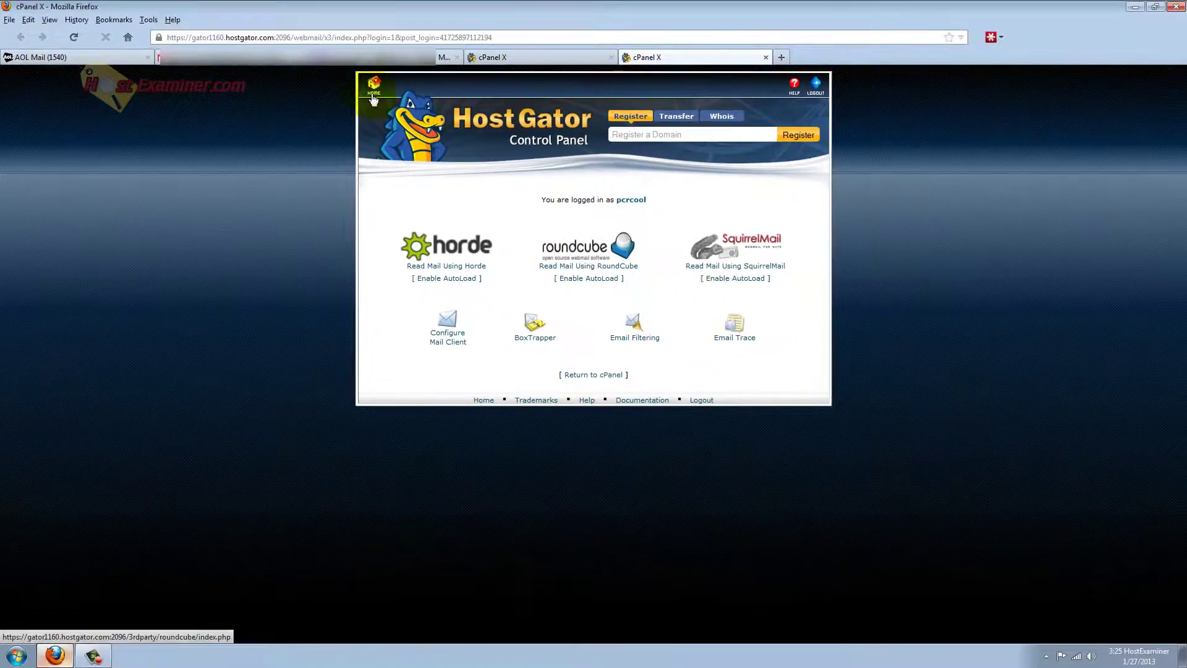
left_click(373, 96)
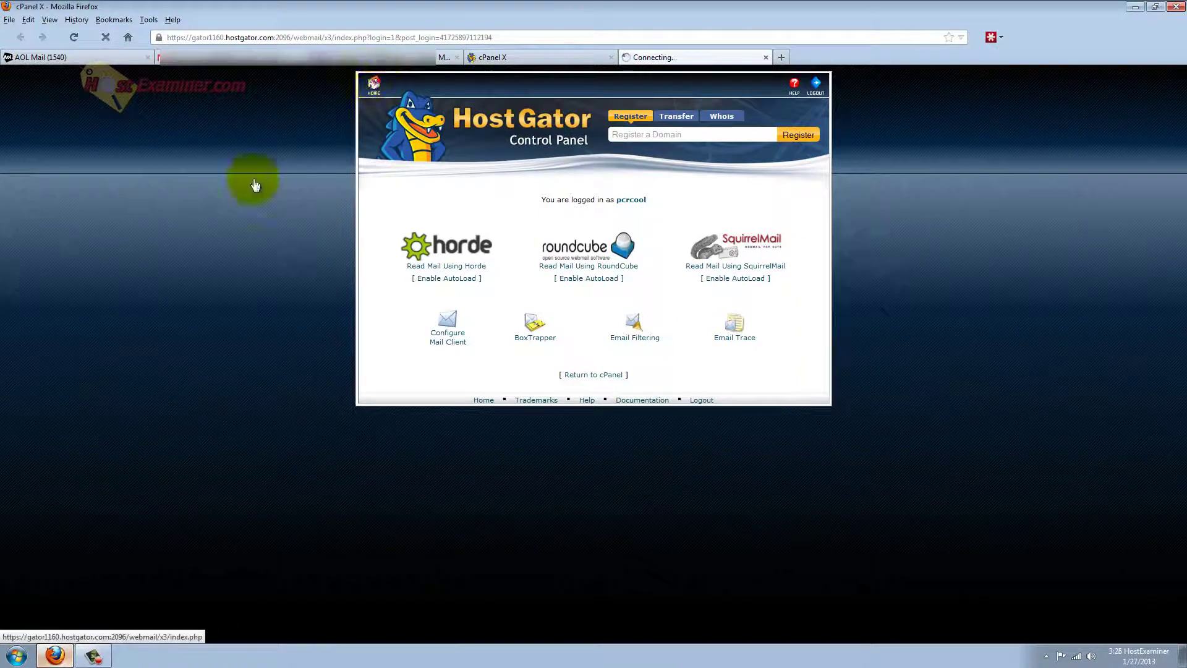
Open Gmail's Settings on the Accounts and Import tab.
left_click(198, 57)
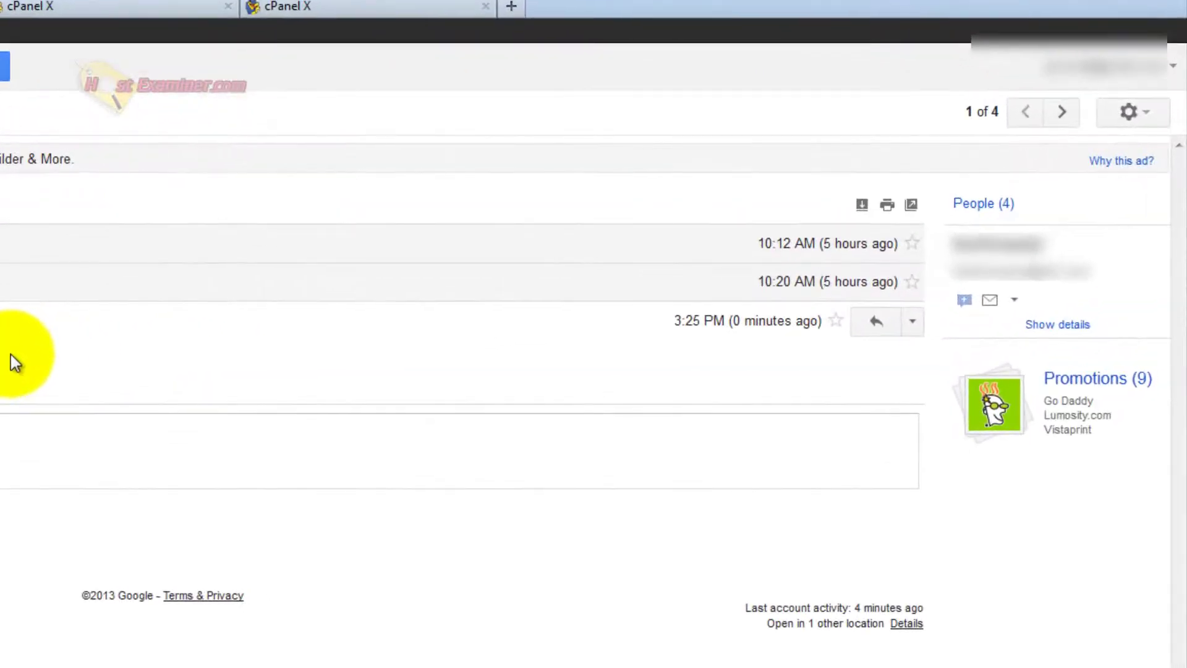
left_click(1131, 107)
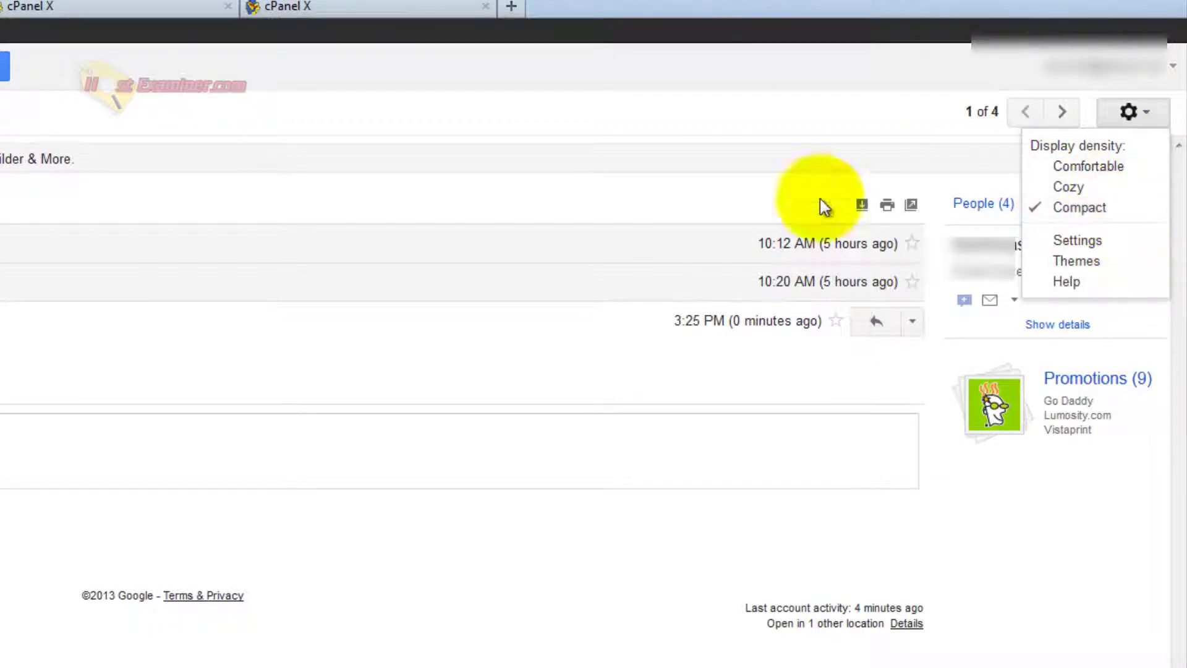
left_click(1094, 243)
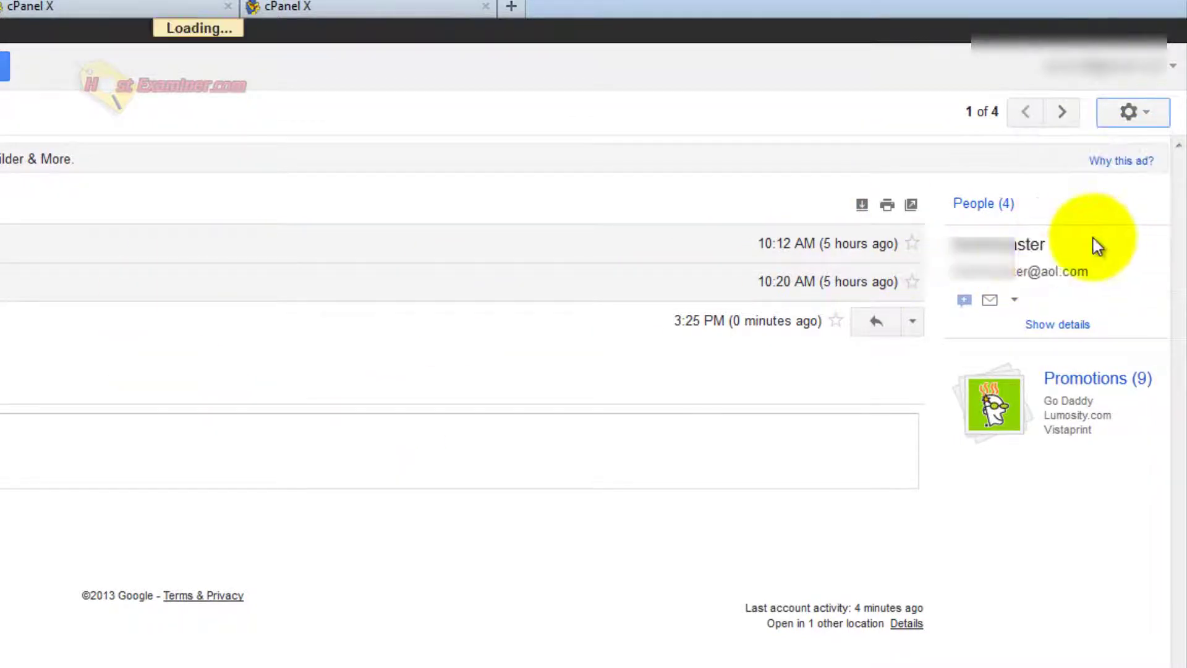
left_click(431, 130)
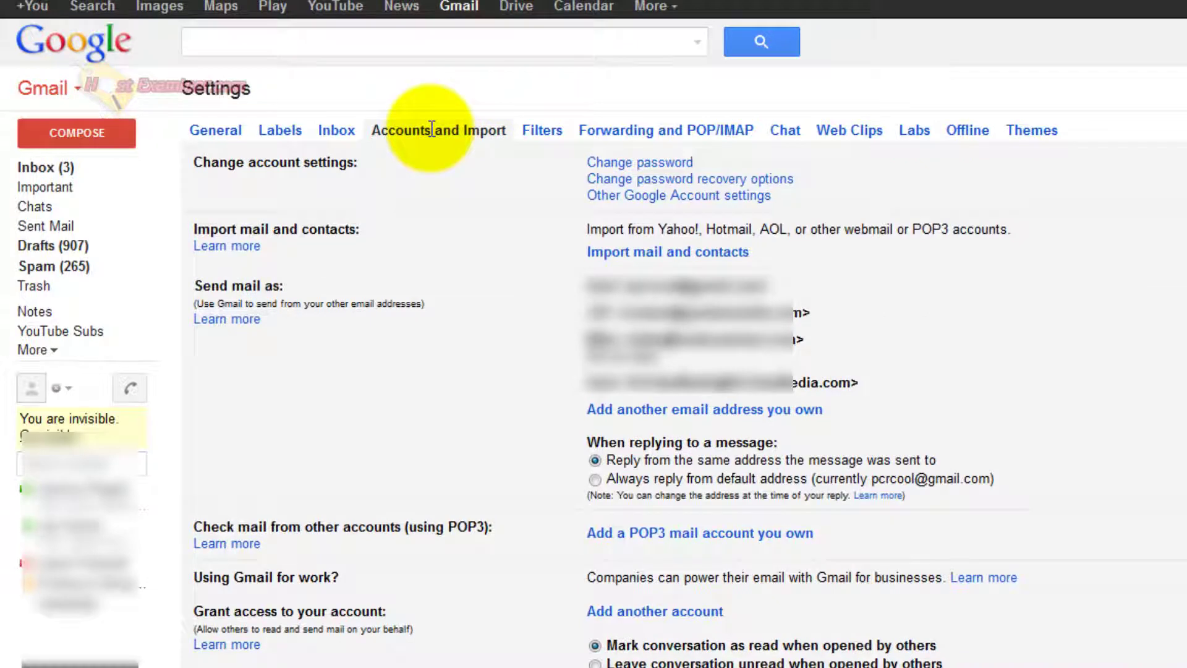
Add testme as a Gmail send-as address, sent through Gmail, and send its verification email.
left_click(699, 410)
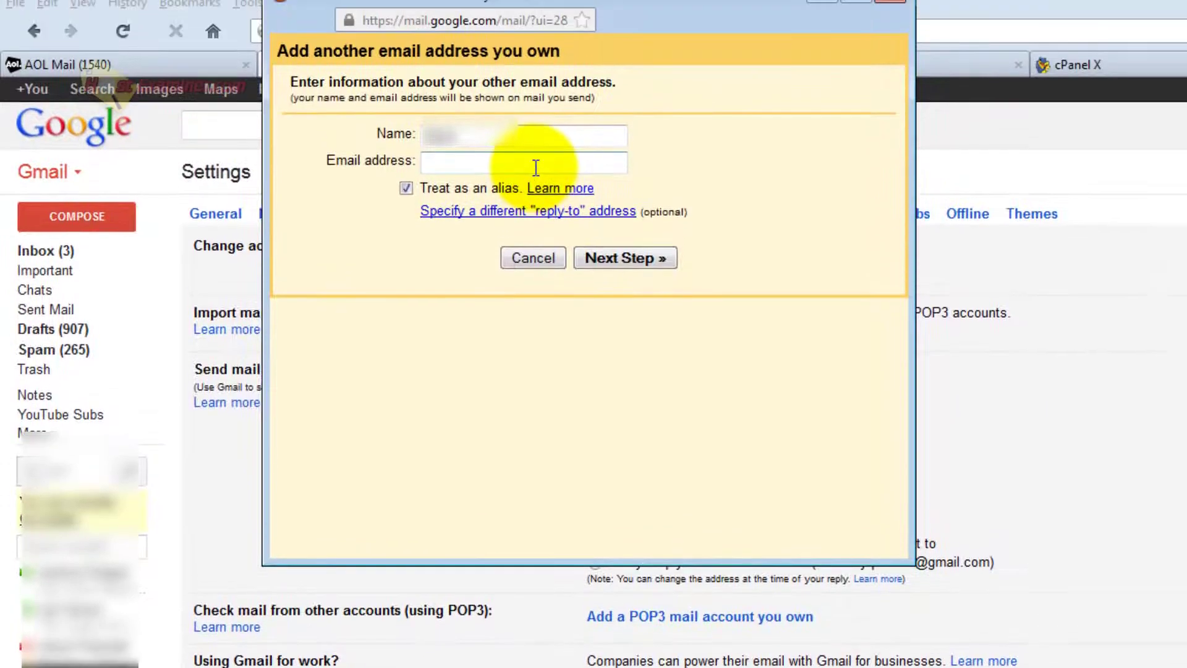
left_click(535, 167)
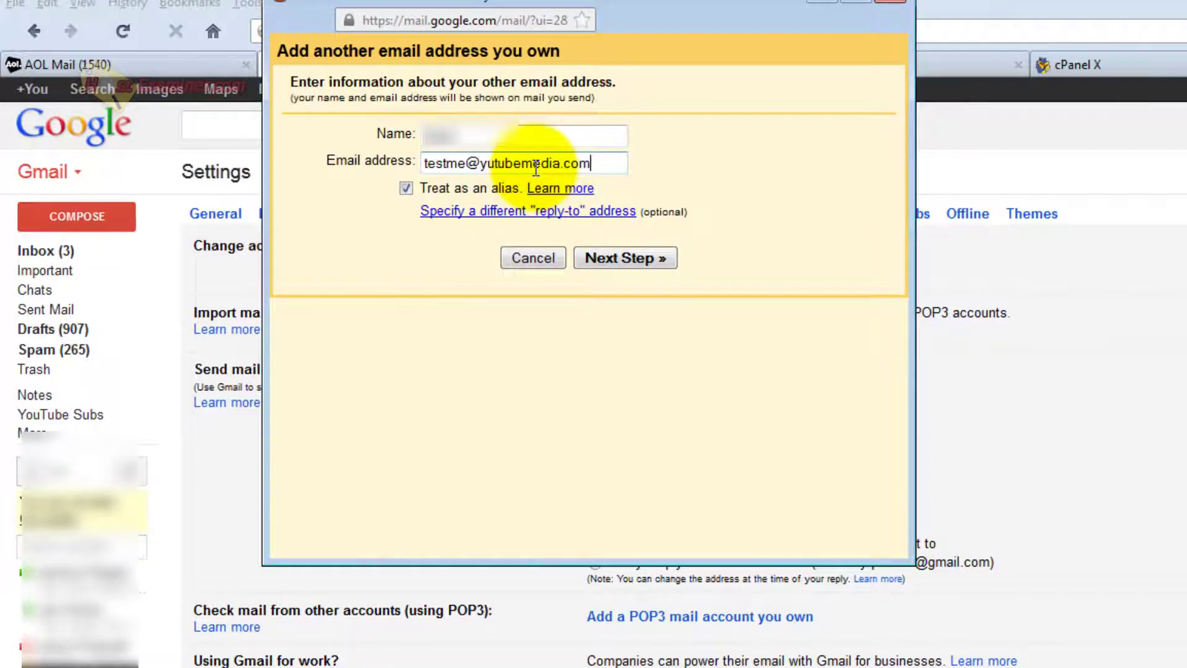
left_click(620, 260)
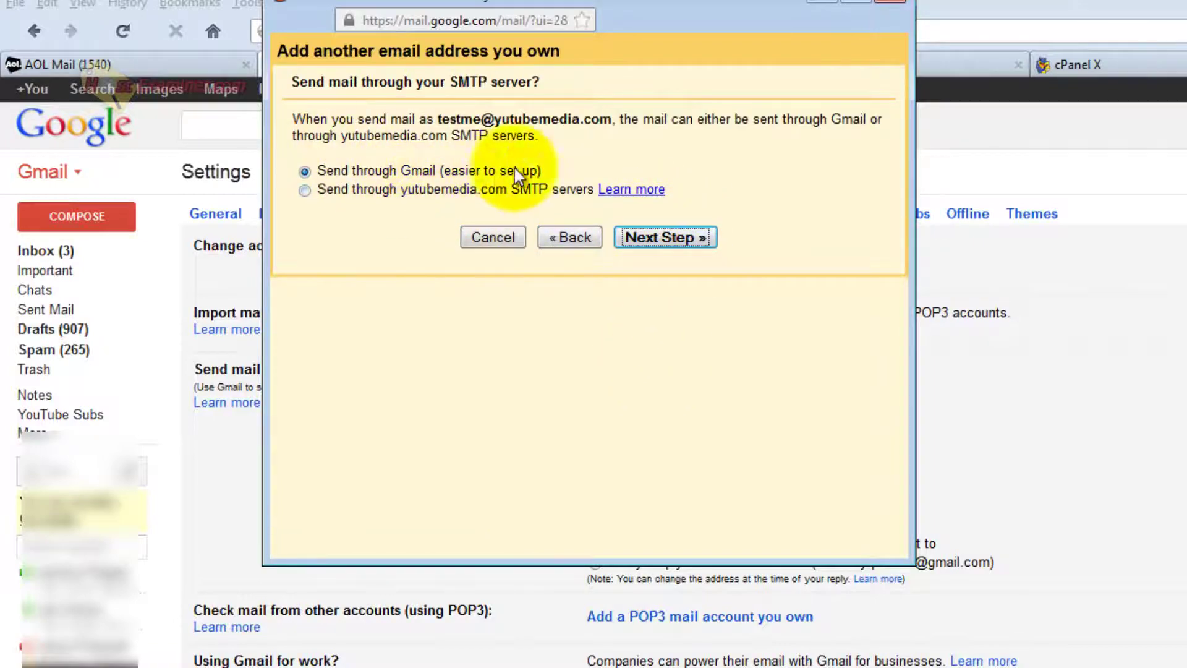
left_click(709, 237)
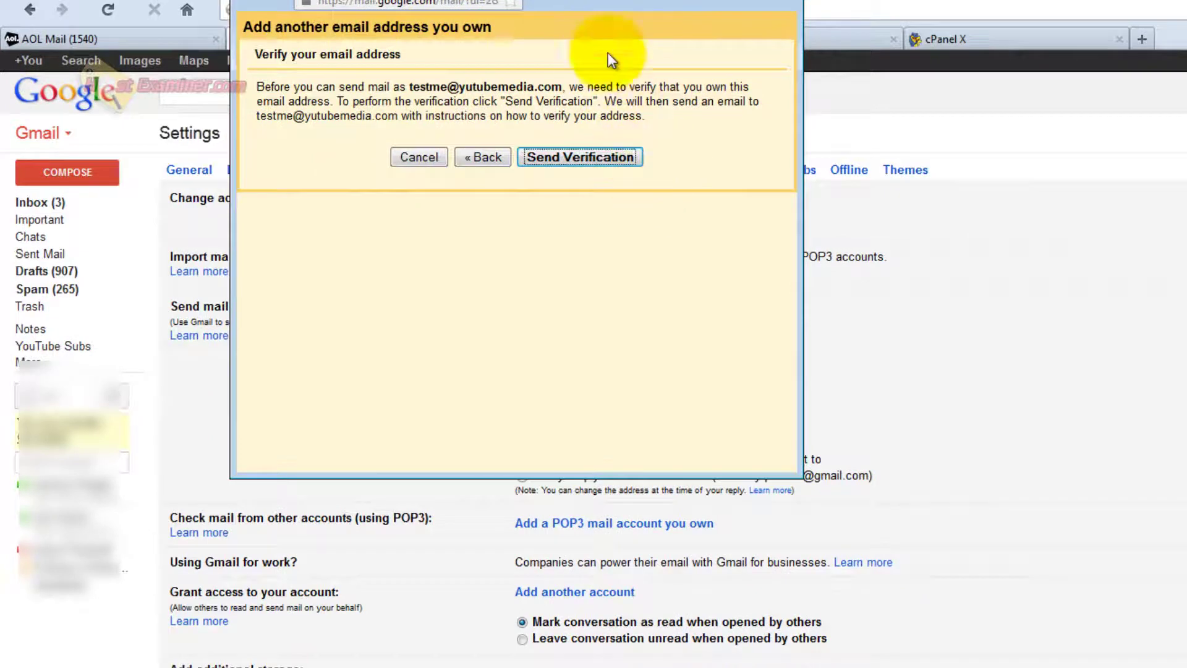
left_click_drag(606, 3, 642, 257)
left_click(655, 438)
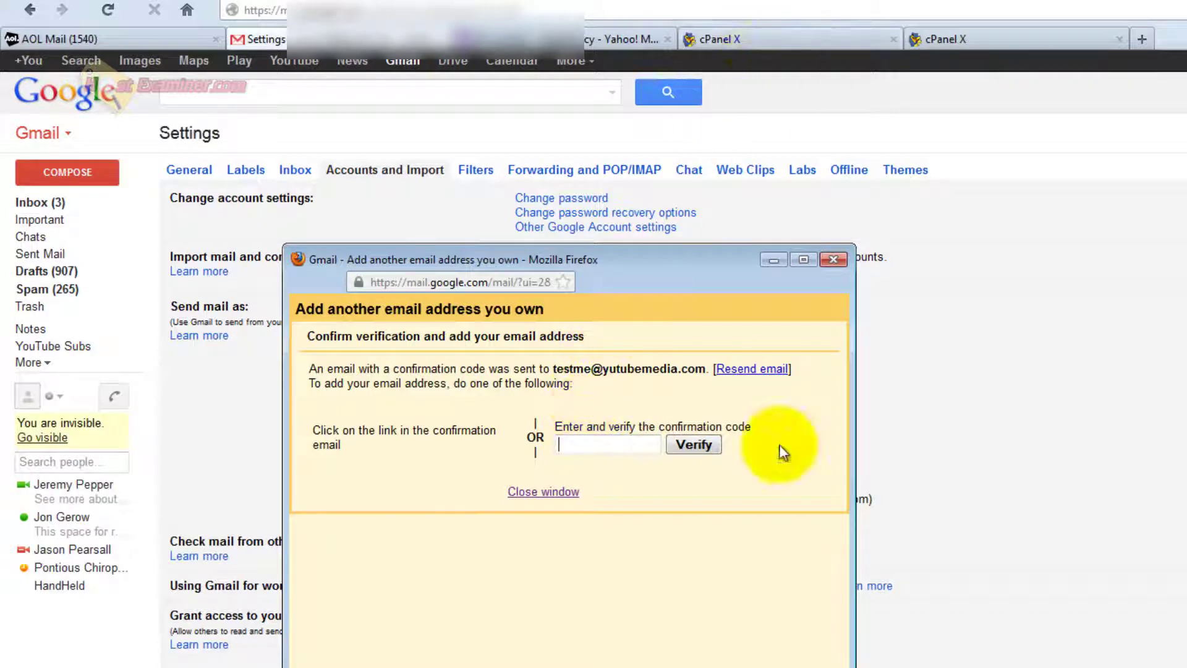
left_click(803, 37)
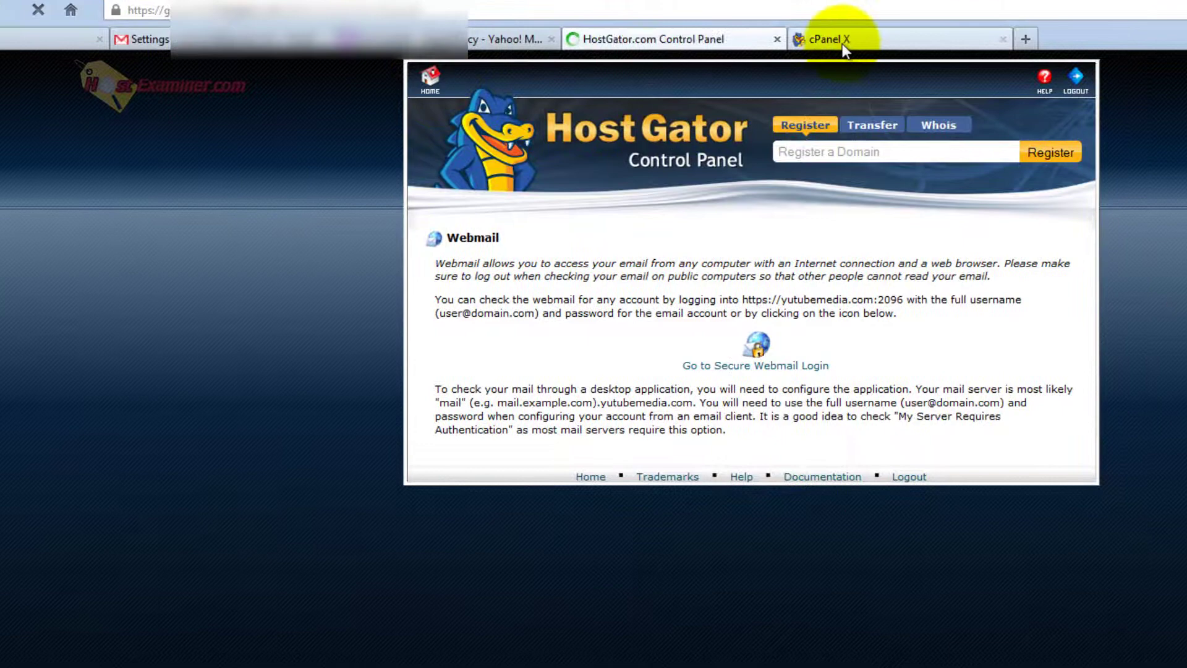
left_click(735, 46)
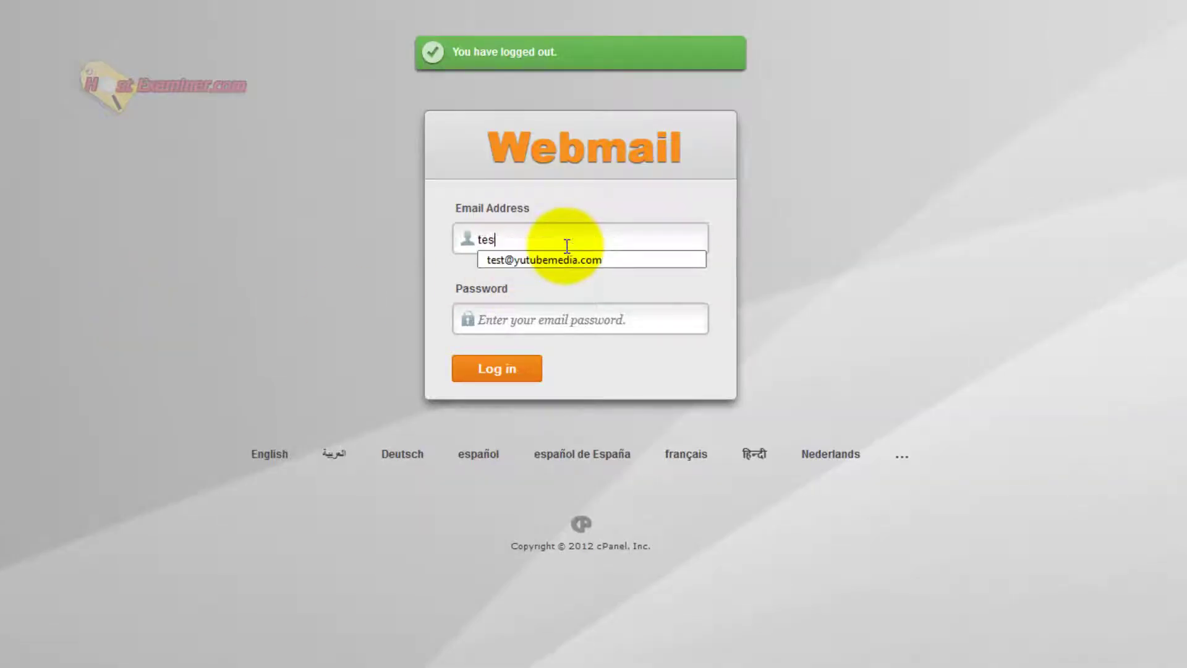
type("t")
key("Down")
key("Tab")
type("••")
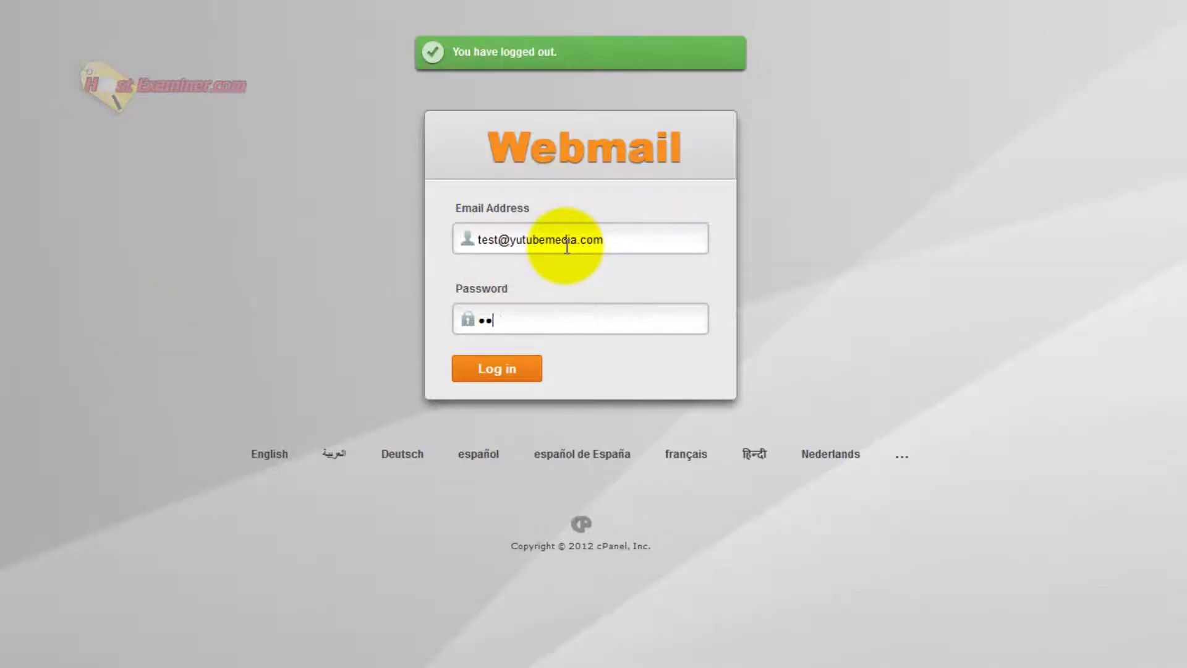
type("••••")
key("Return")
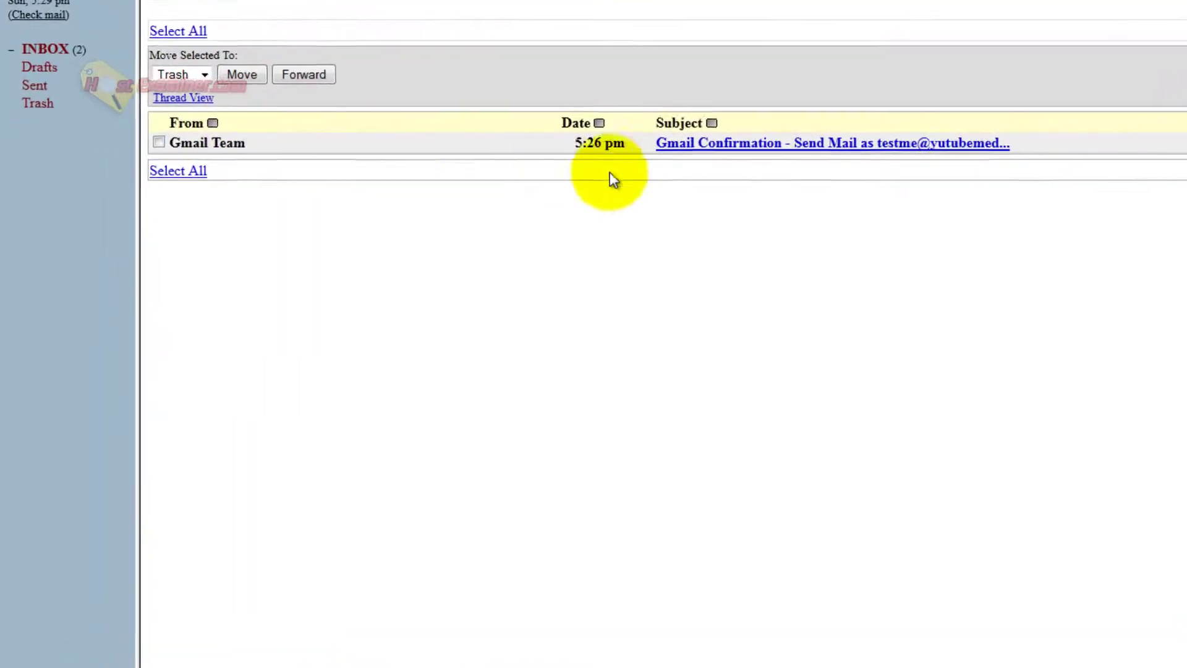
Open the Gmail Confirmation message and copy its confirmation code.
left_click(720, 143)
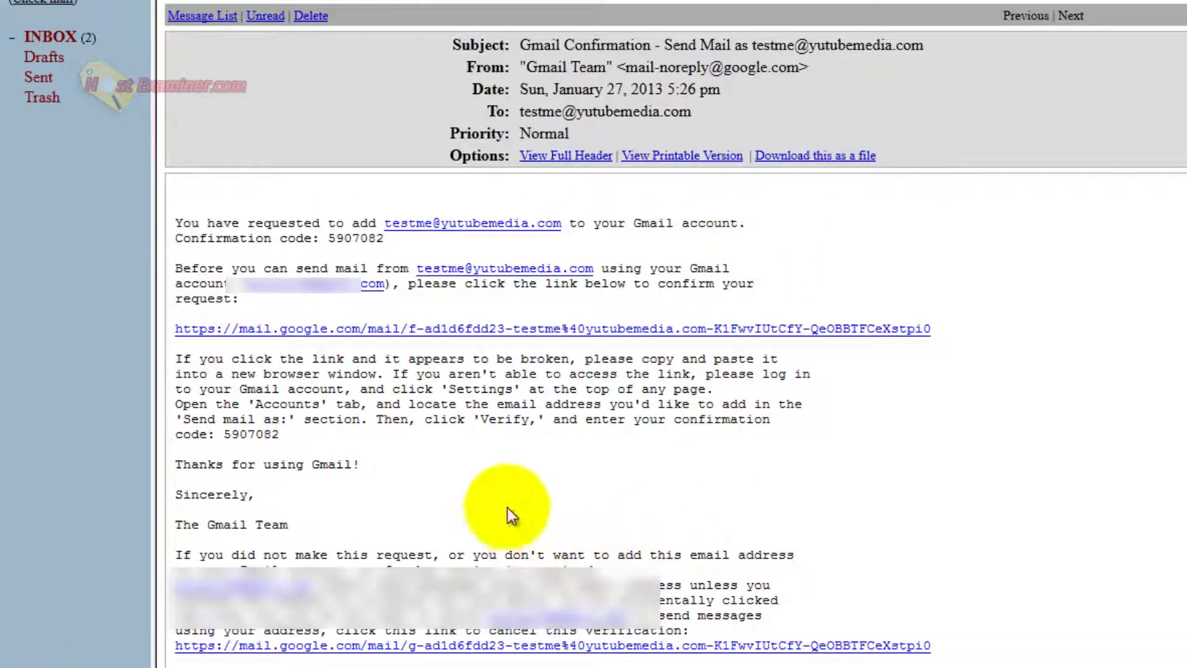
left_click_drag(327, 239, 320, 242)
right_click(339, 245)
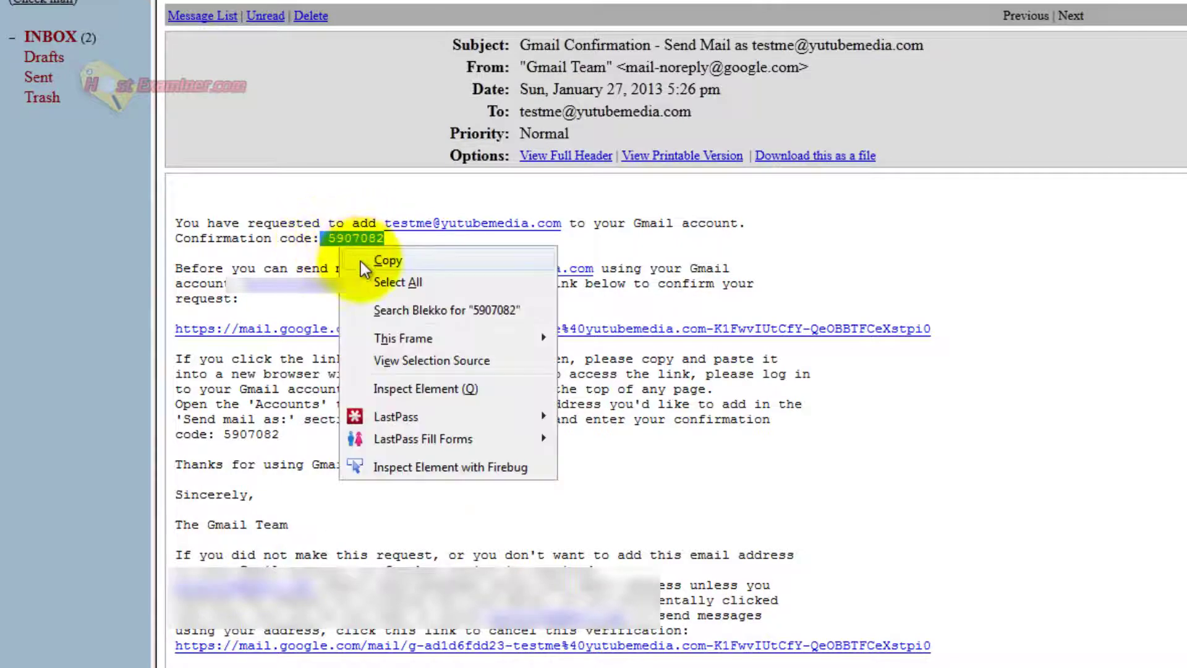
left_click(360, 261)
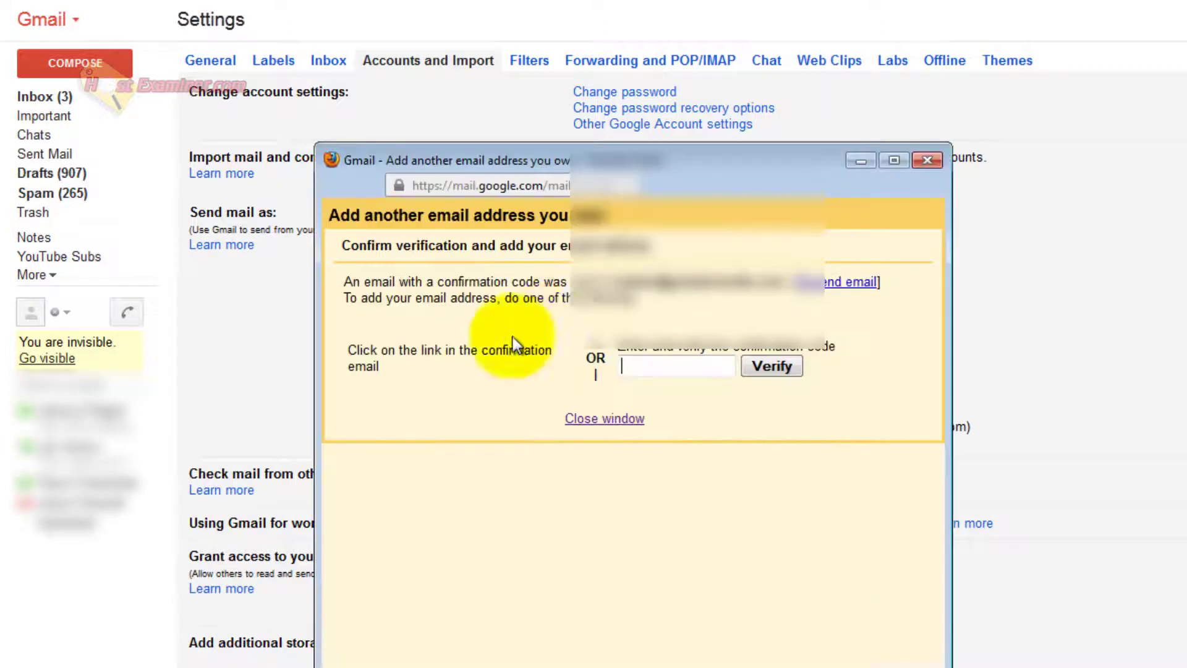
Paste the code into Gmail's verification field, verify, and check the new send-as entry.
right_click(662, 366)
left_click(781, 448)
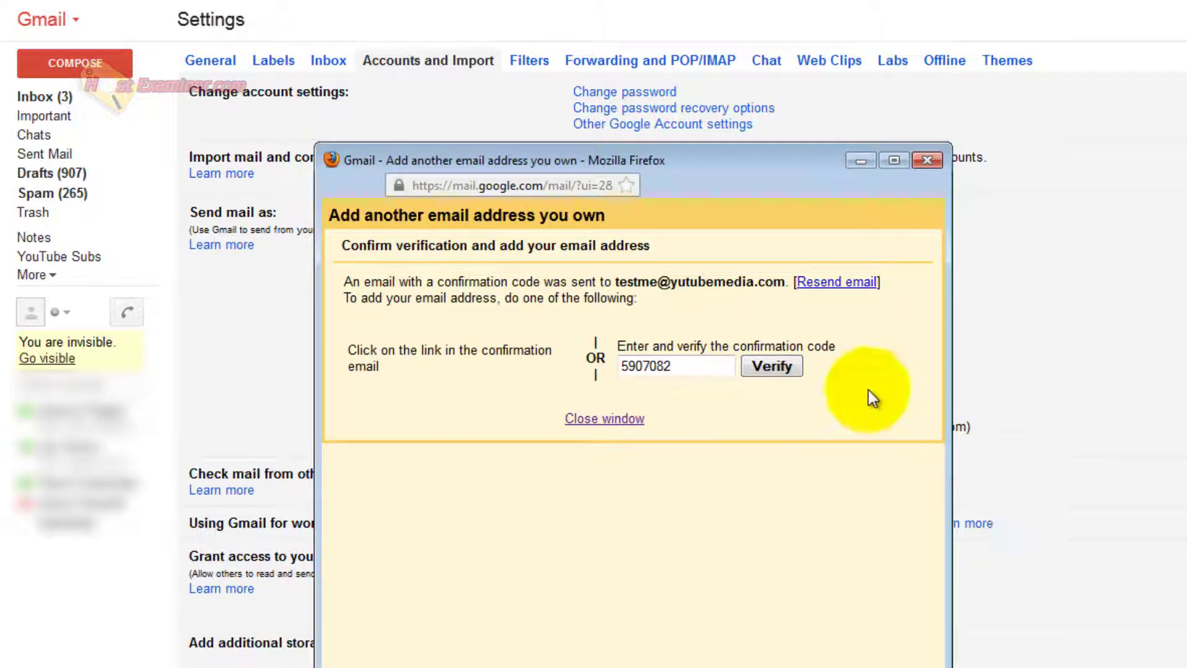
left_click(767, 365)
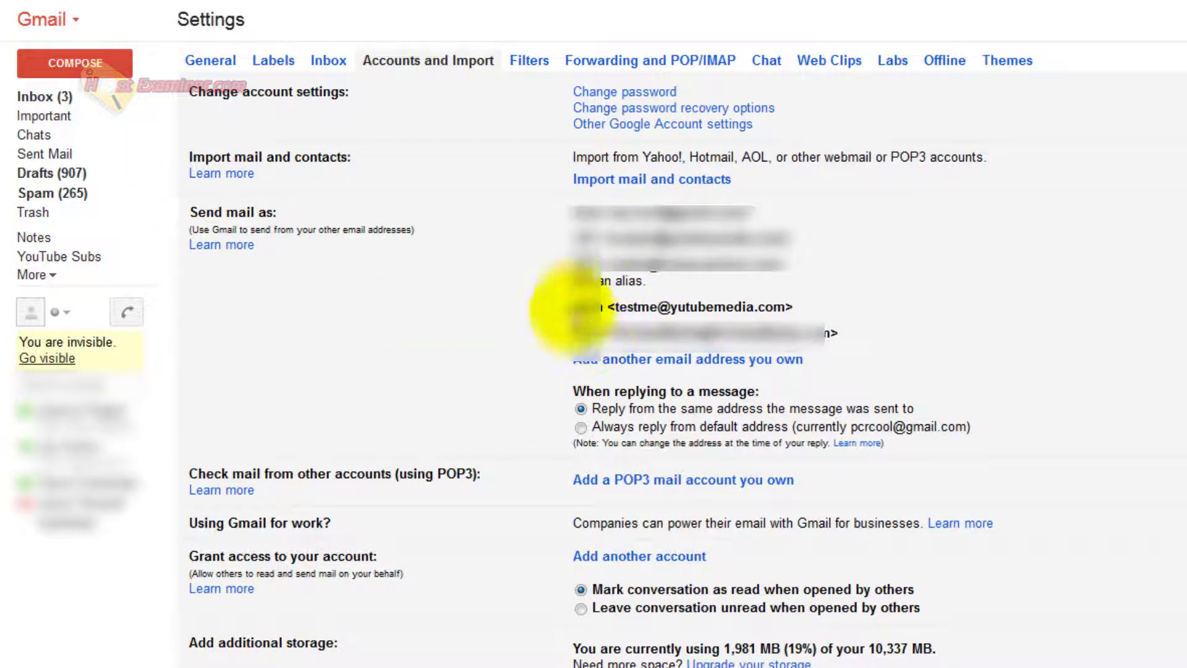
left_click_drag(573, 307, 795, 315)
left_click(794, 315)
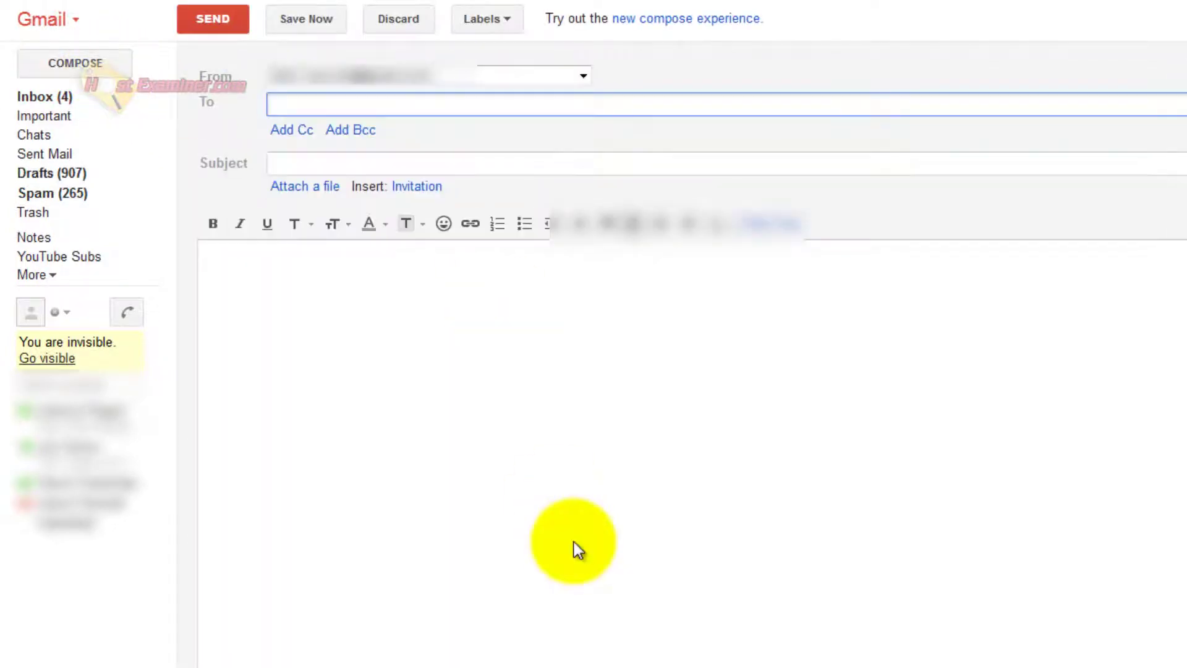
left_click(572, 543)
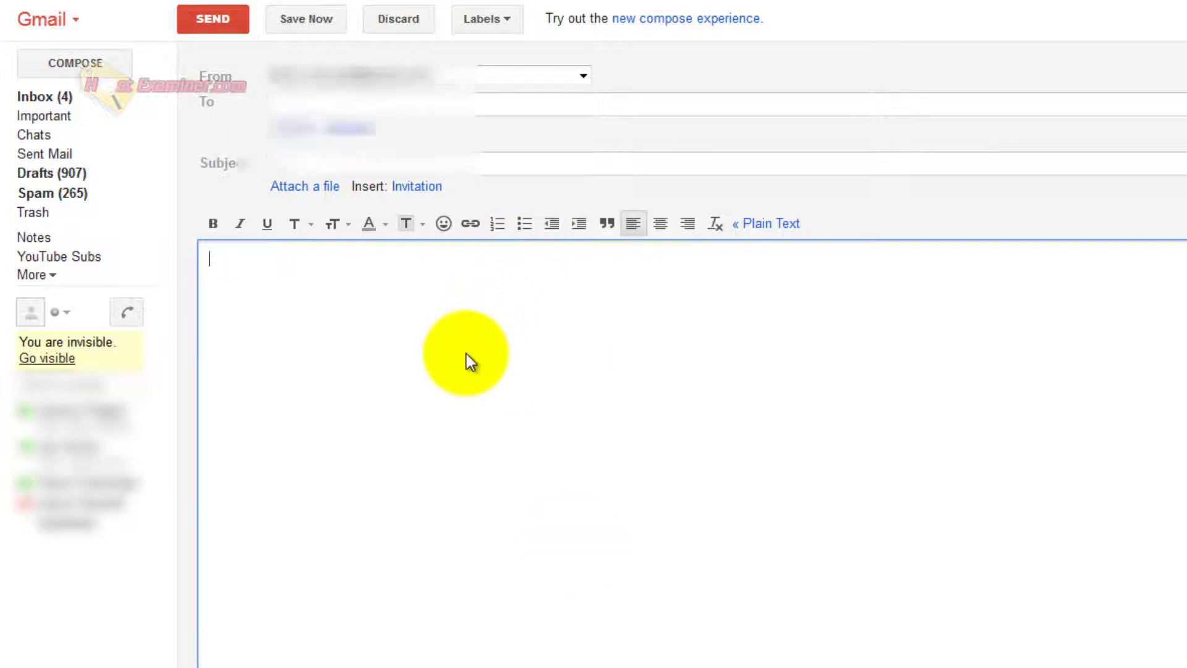
left_click(425, 73)
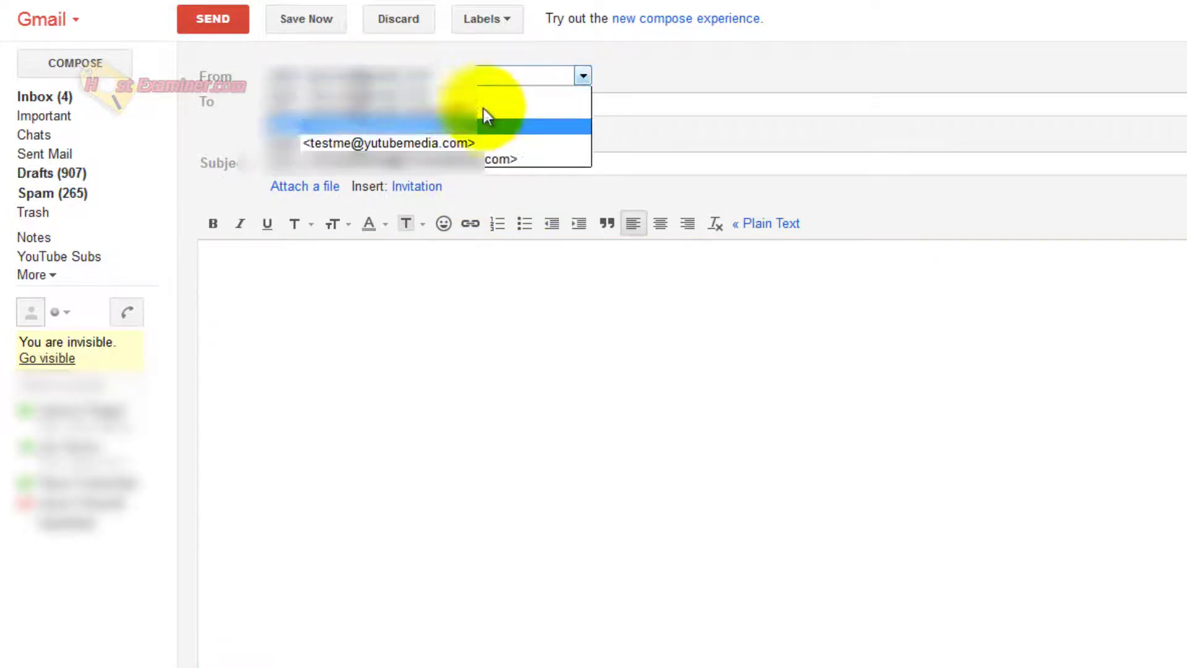
left_click(398, 143)
Address it to the AOL contact, with subject 'test' and body 'test'.
left_click(419, 102)
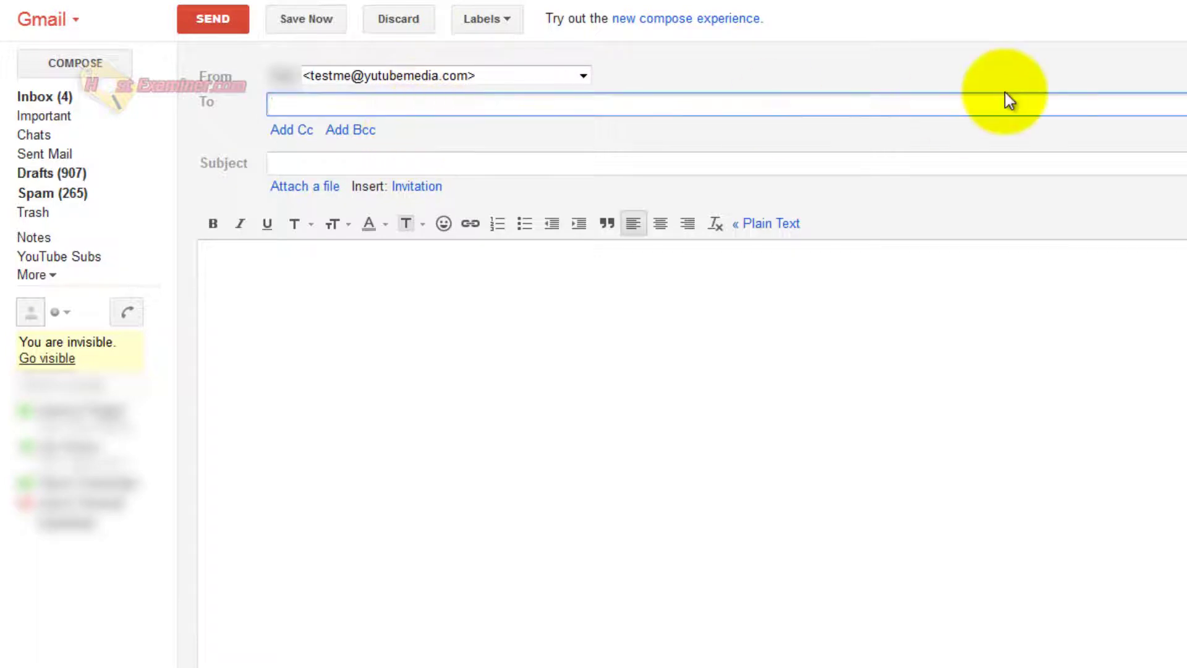
type("a")
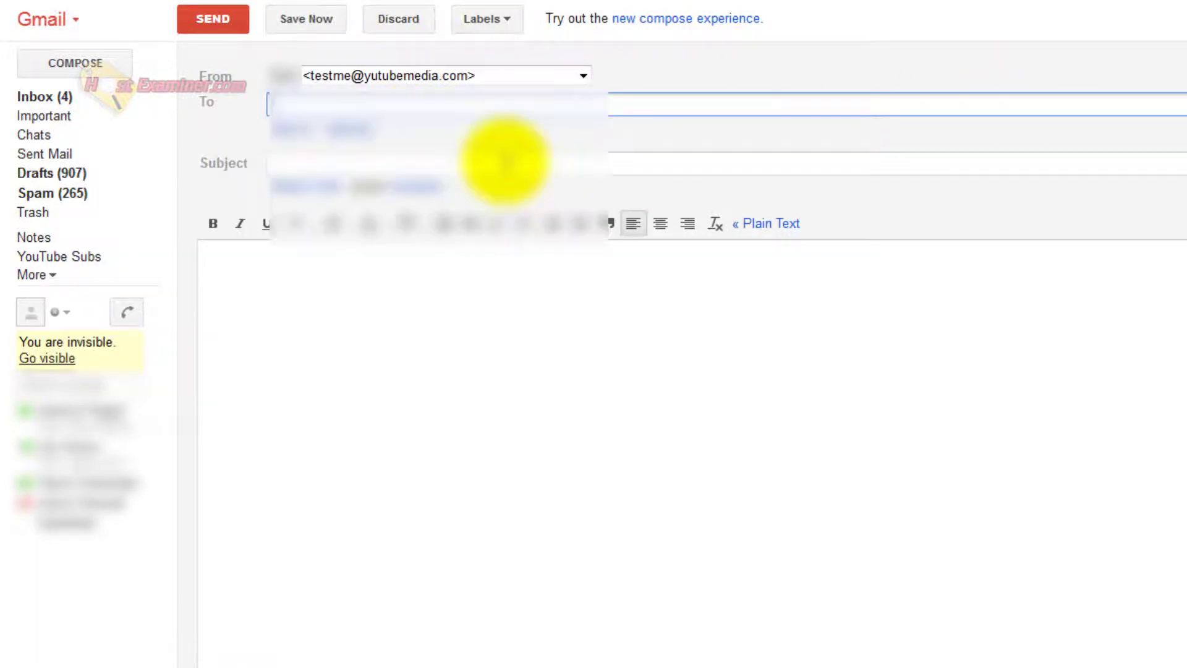
type("nd")
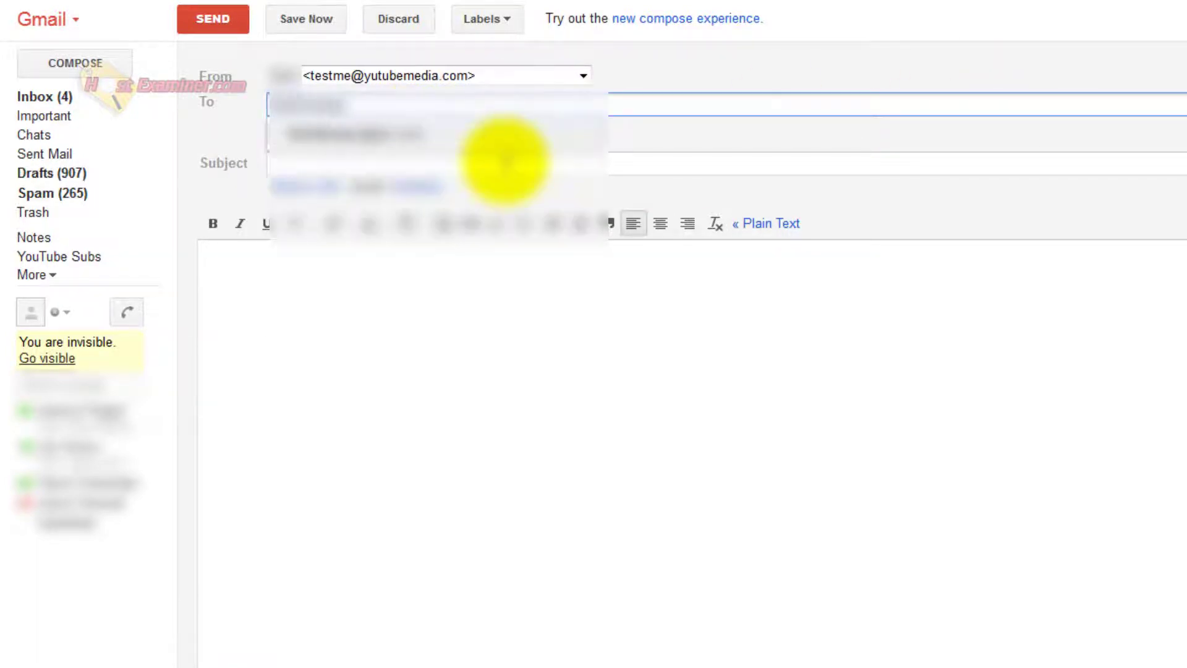
left_click(490, 129)
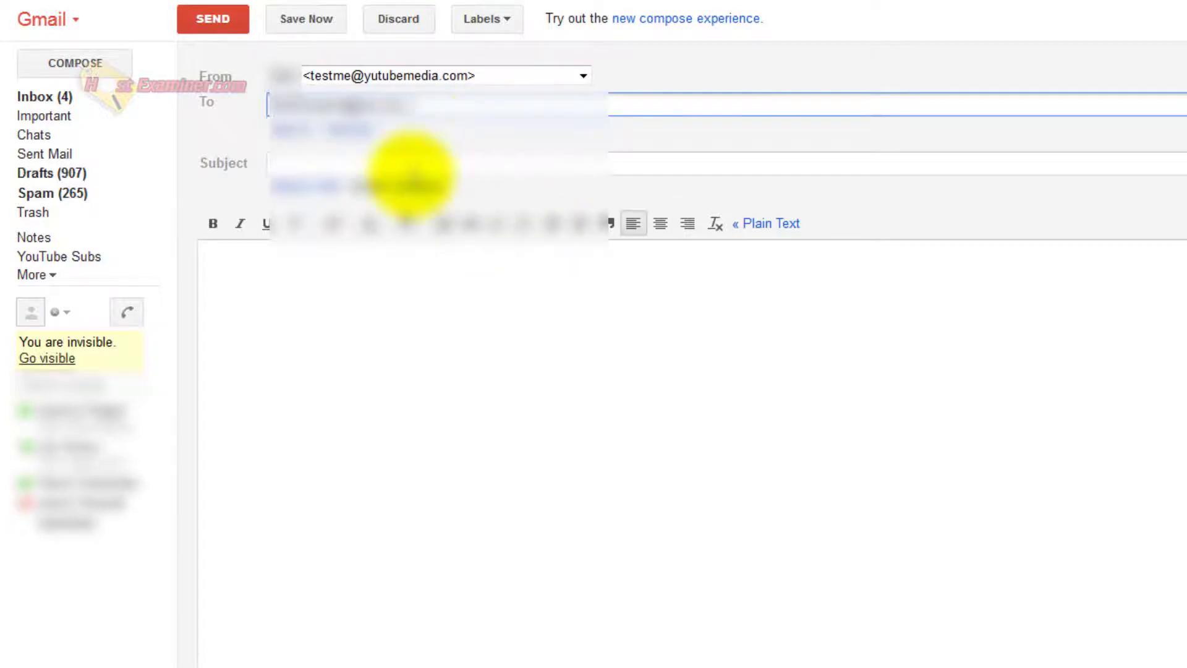
left_click(409, 168)
type("test")
left_click(362, 361)
type("test")
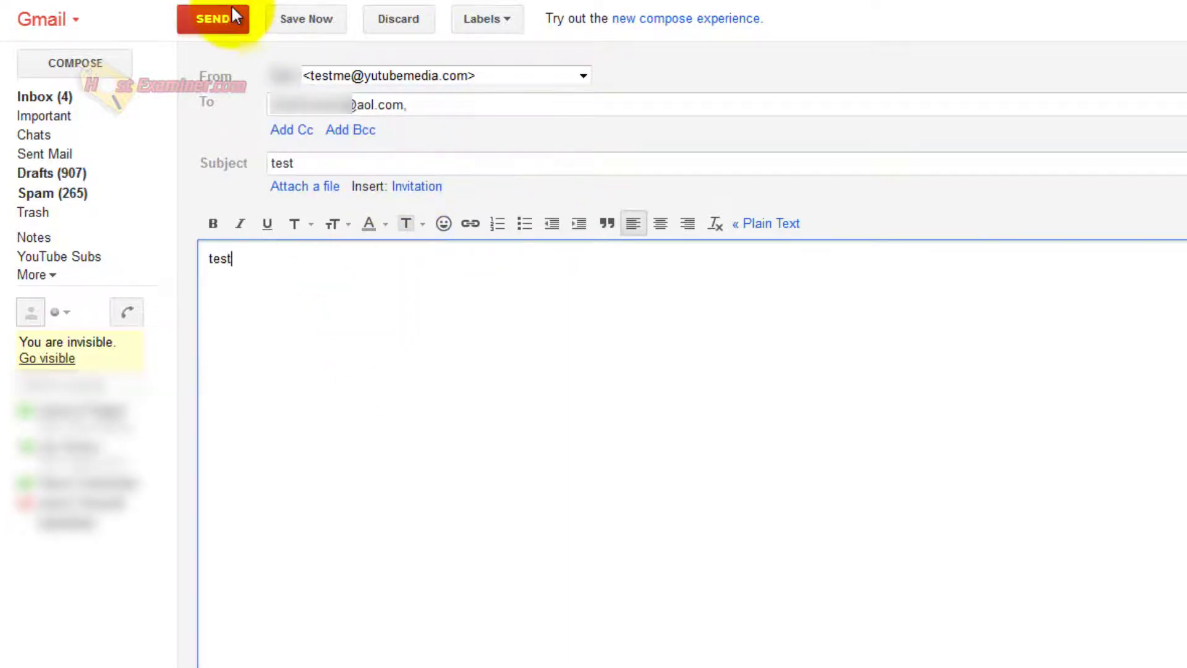
Send the test message, then open it in the AOL Mail inbox.
left_click(212, 28)
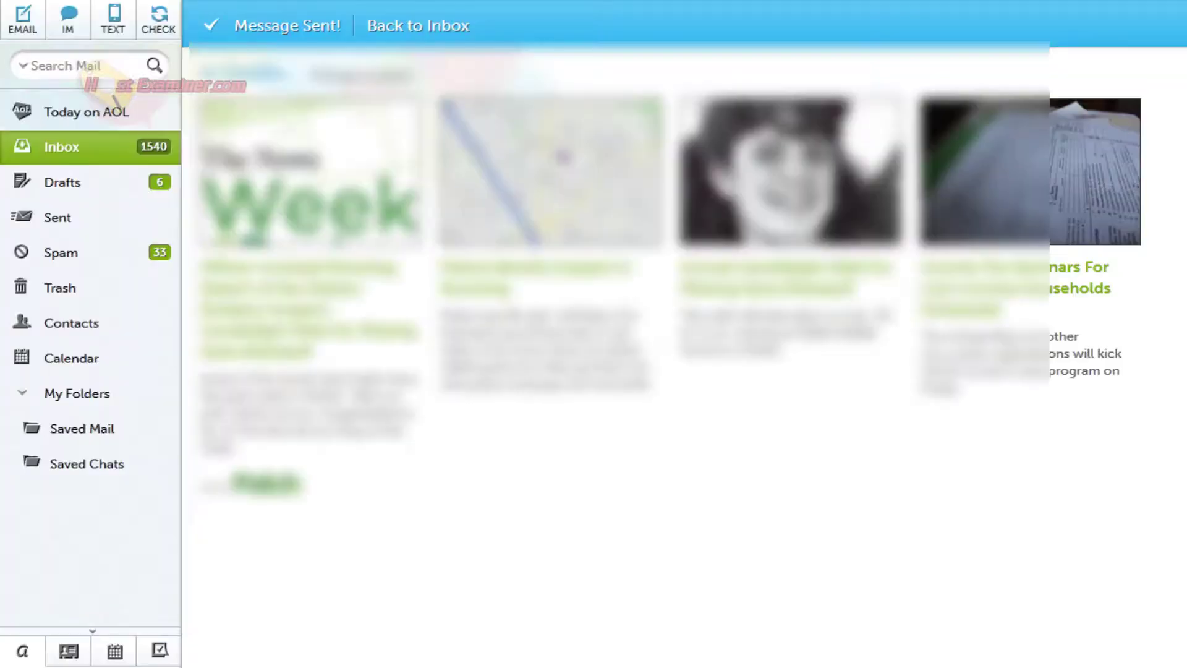
left_click(118, 155)
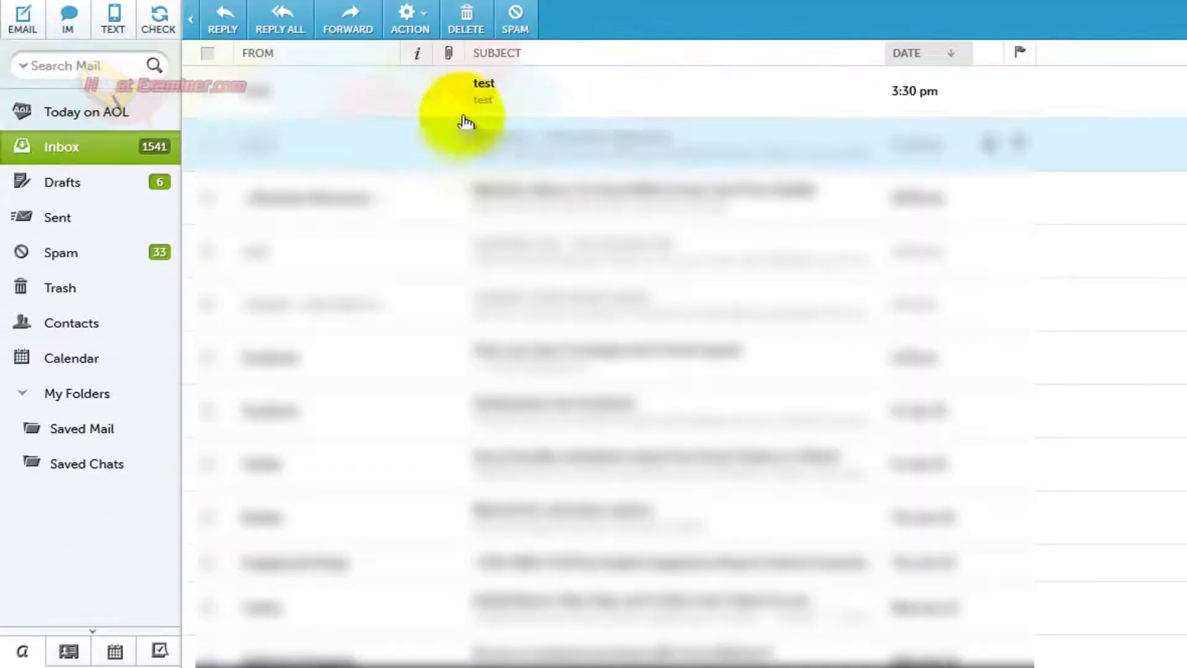
left_click(508, 99)
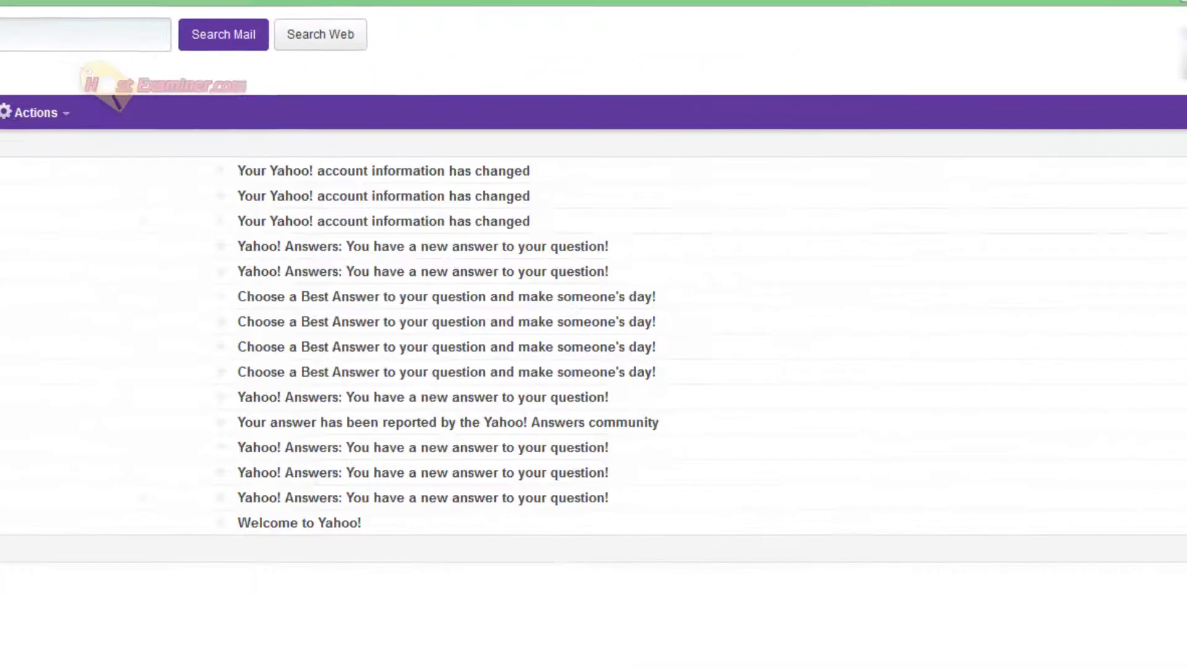
Go to the Mail Accounts page in Yahoo Mail's options.
left_click(1124, 77)
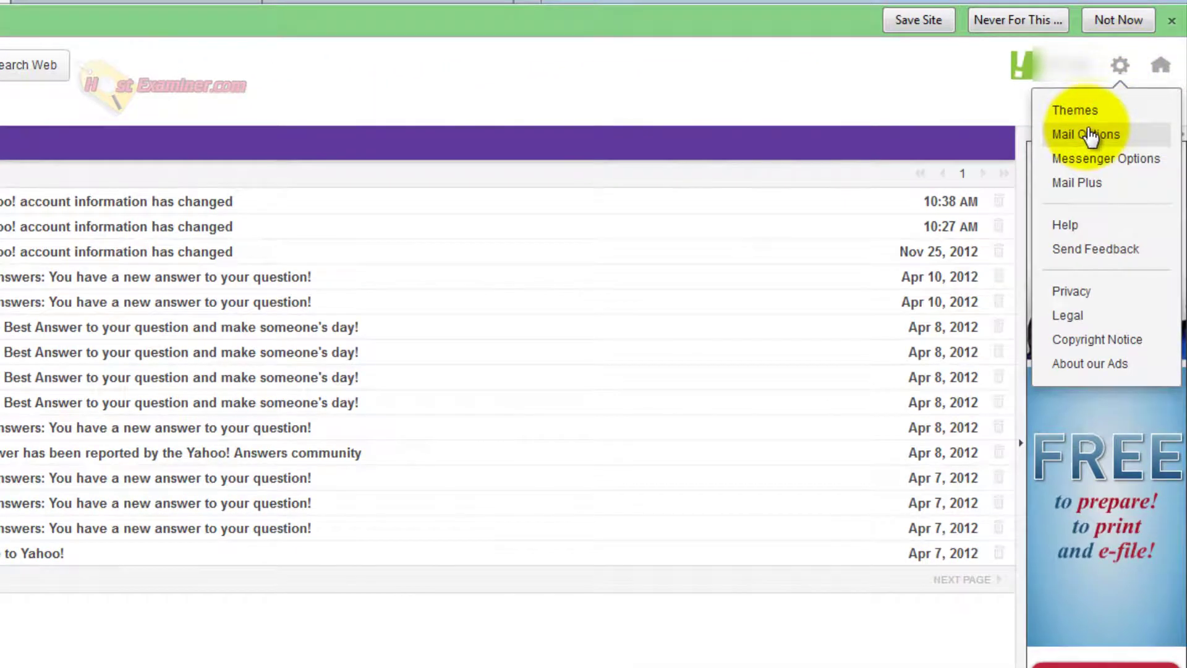
left_click(1086, 144)
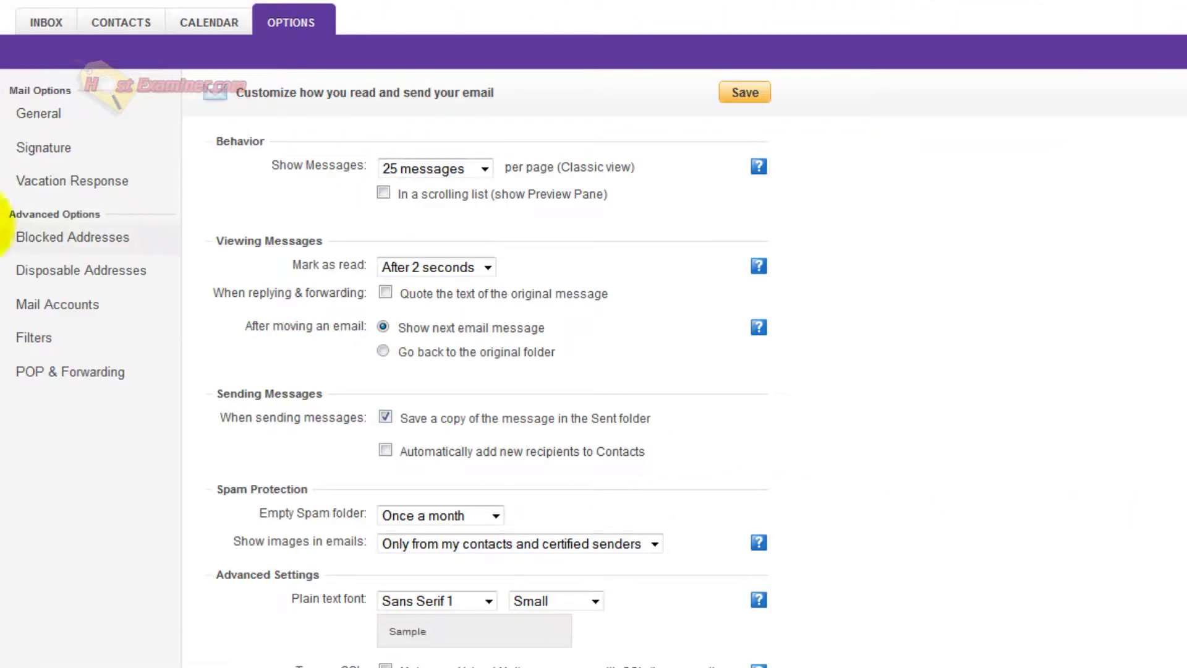
left_click(59, 311)
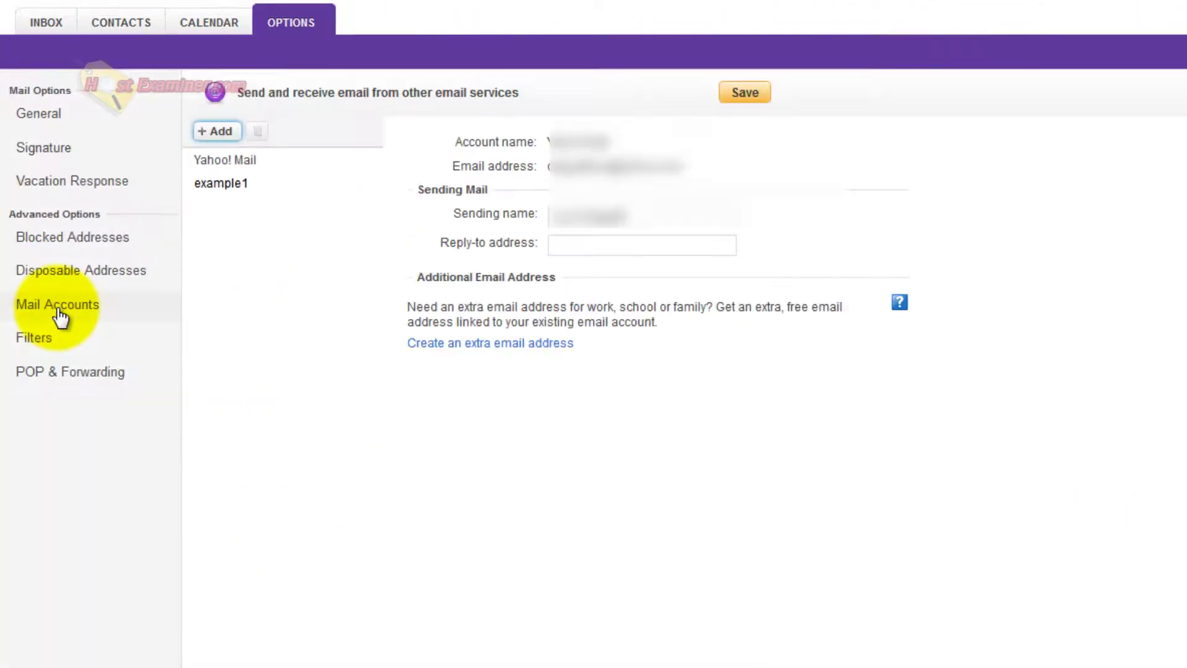
Begin adding a 'testme' mail account, then cancel it.
left_click(213, 131)
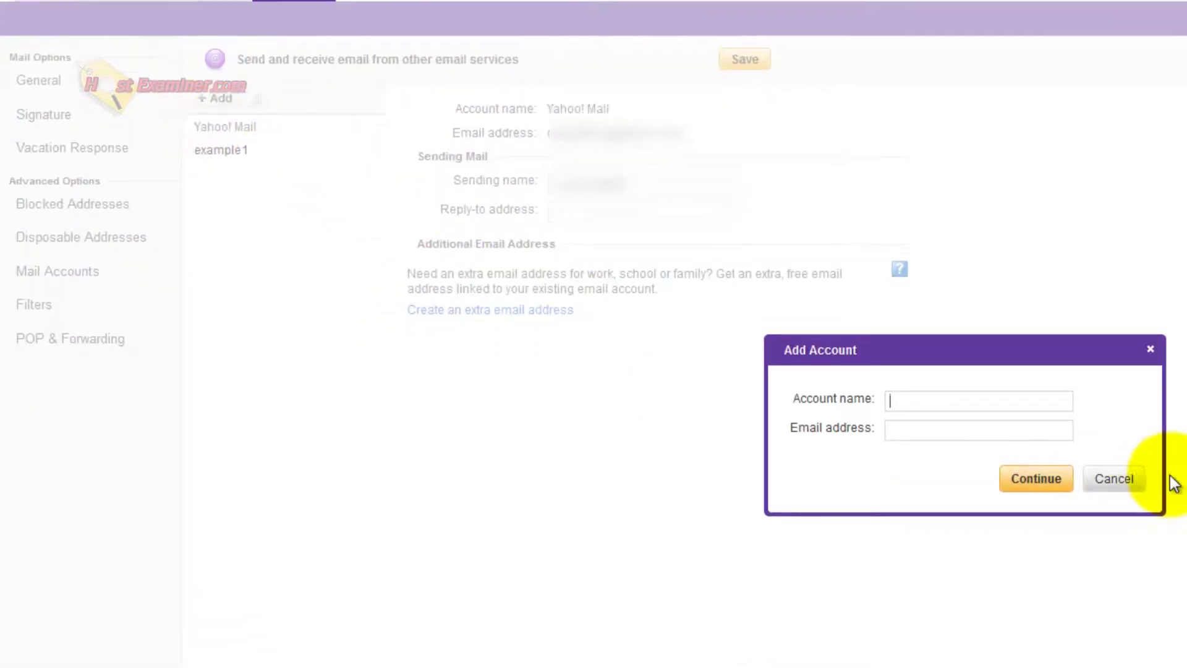
left_click(960, 461)
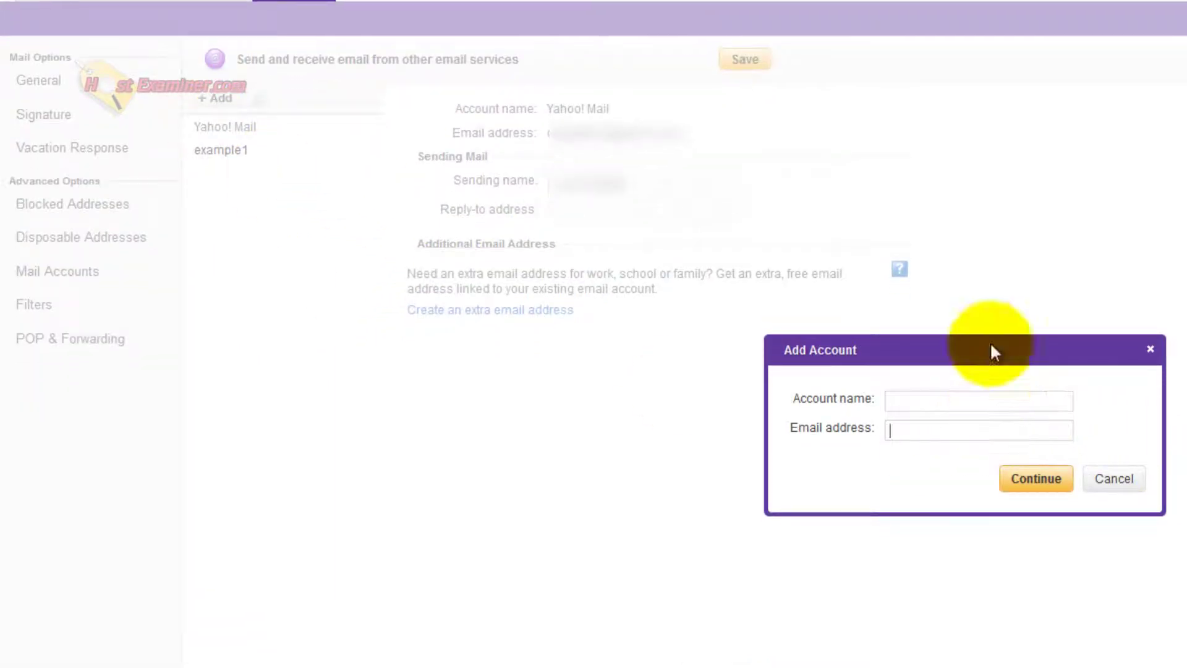
type("testme")
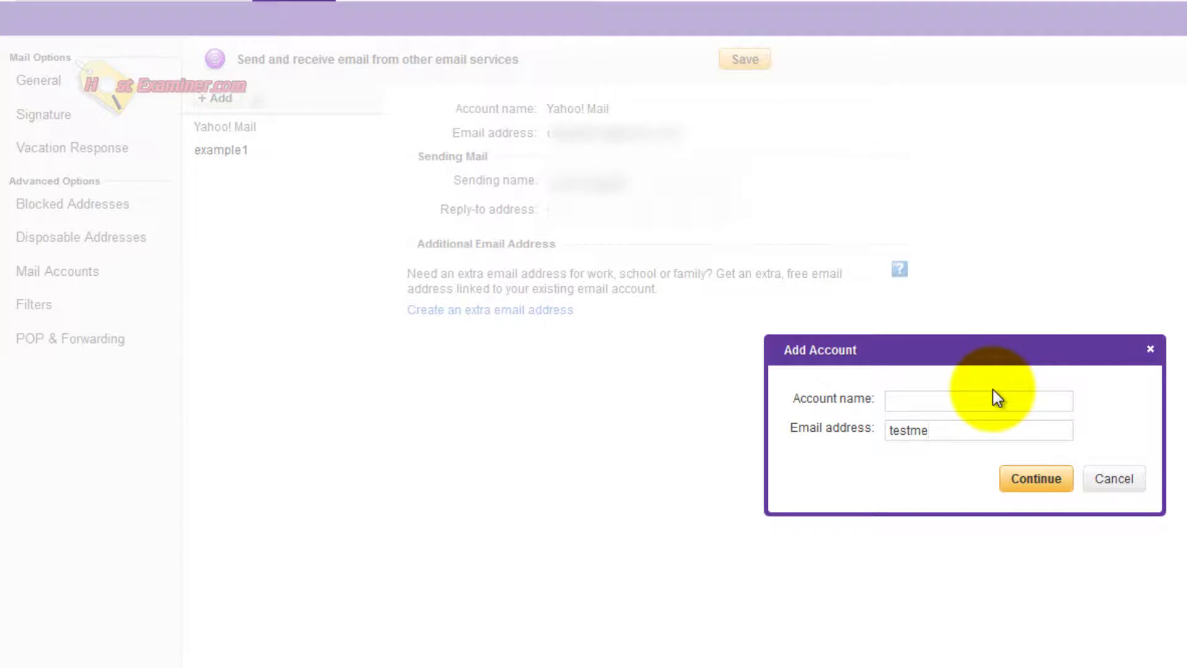
left_click(1114, 482)
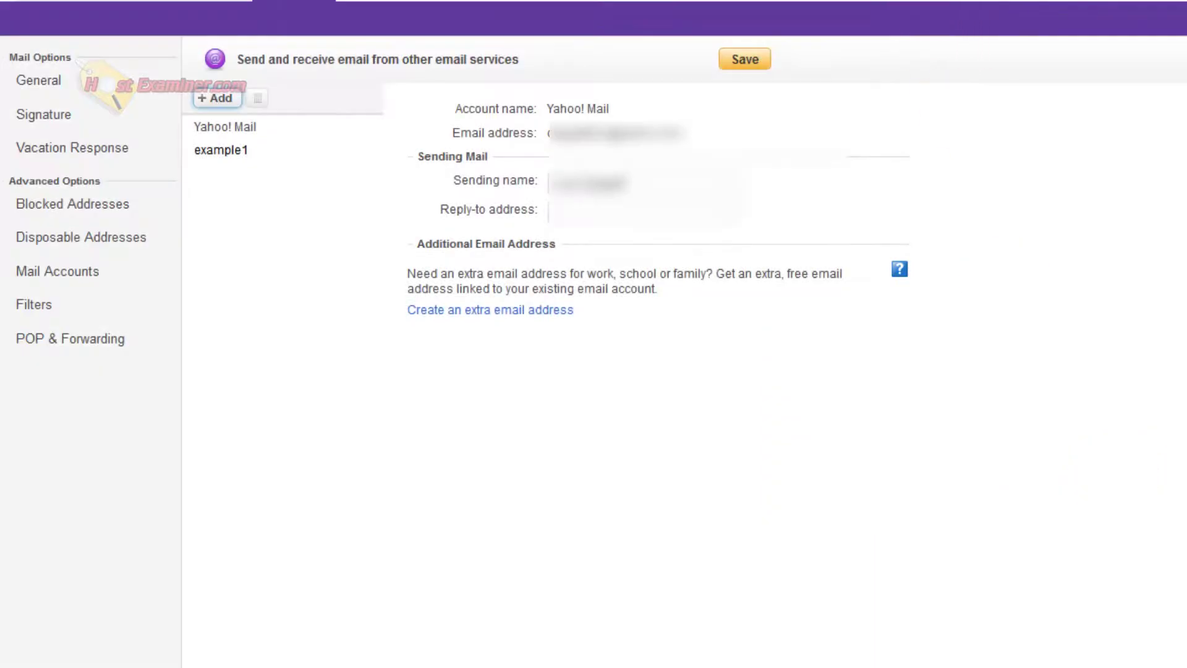